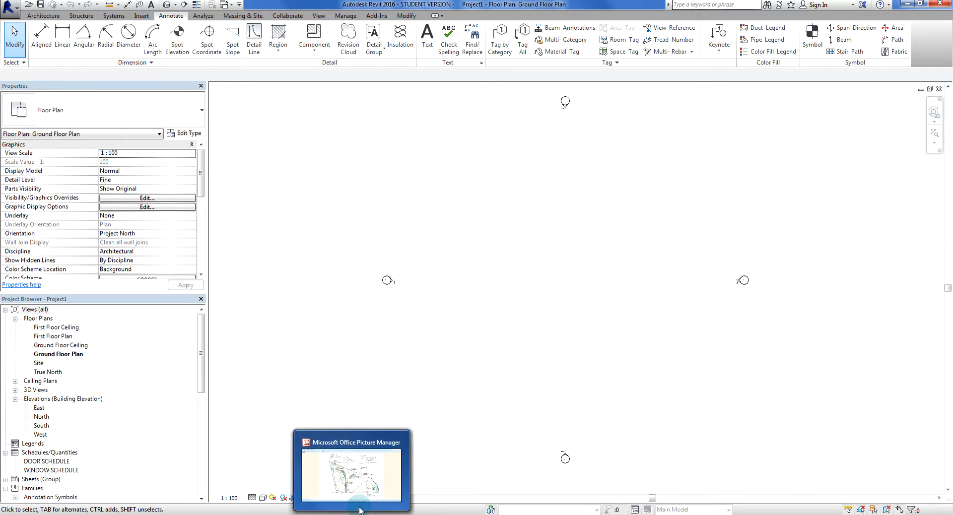
Review the hand-drawn site sketch, 2015-020 Sketch Design 1.jpg, in Microsoft Office Picture Manager, then return to Revit
{"action": "left_click", "coordinate": [360, 511]}
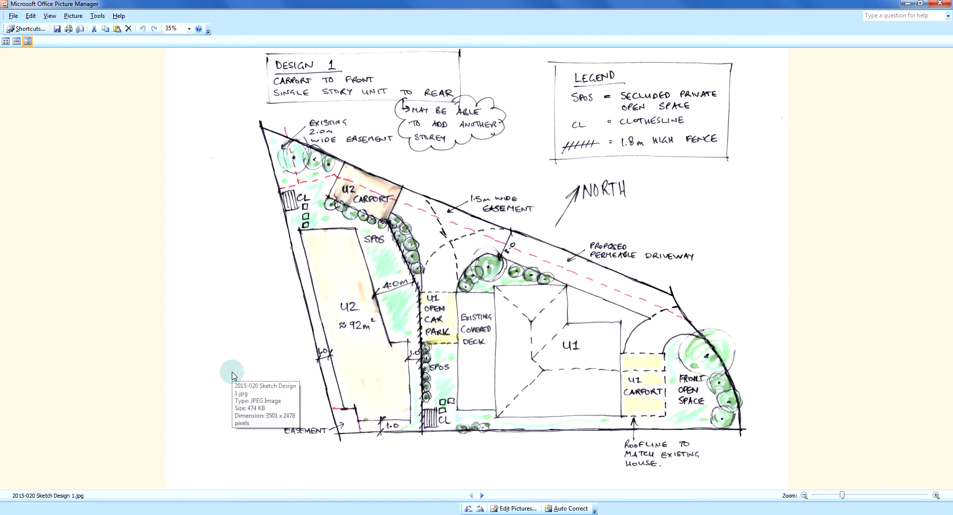
{"action": "left_click", "coordinate": [125, 514]}
{"action": "left_click", "coordinate": [359, 328]}
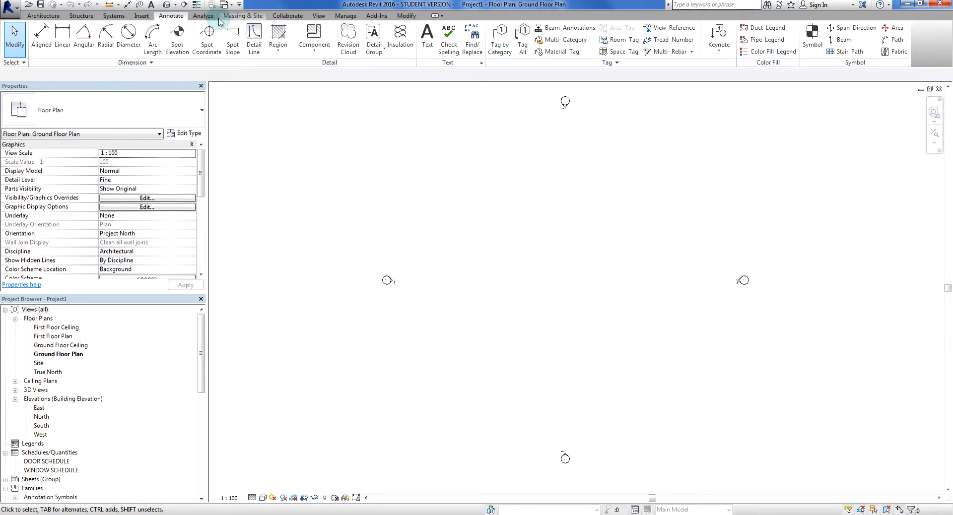
Import the raster image 2015-020 Sketch Design 1.jpg from the Desktop into the Ground Floor Plan
{"action": "left_click", "coordinate": [141, 16]}
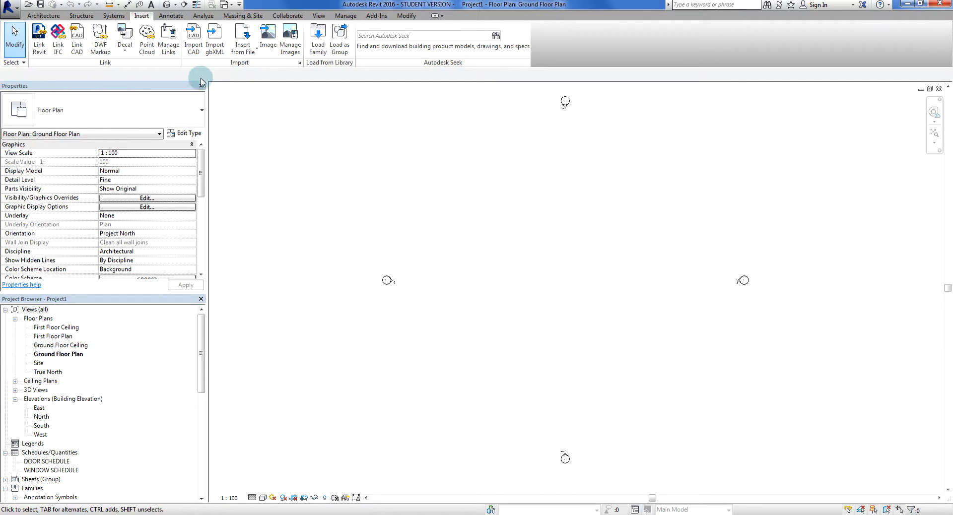
{"action": "left_click", "coordinate": [240, 53]}
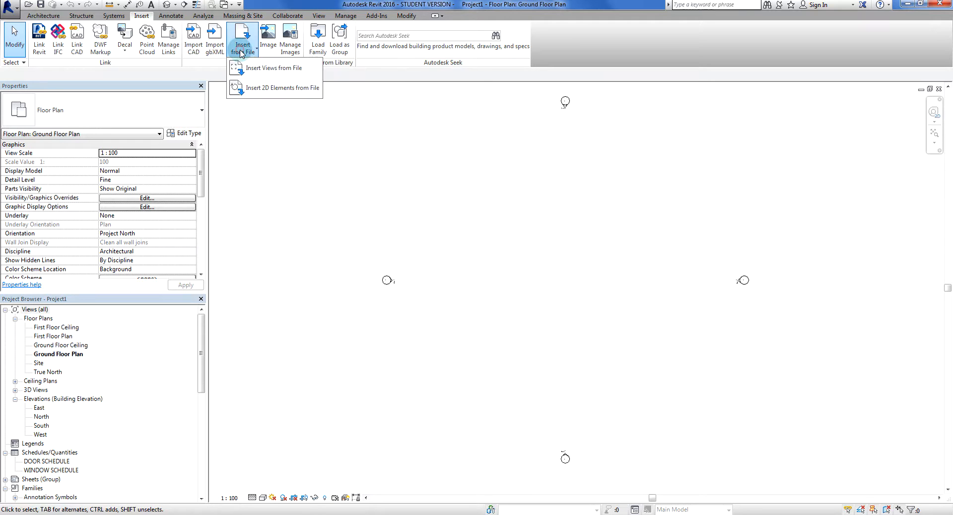
{"action": "left_click", "coordinate": [270, 119]}
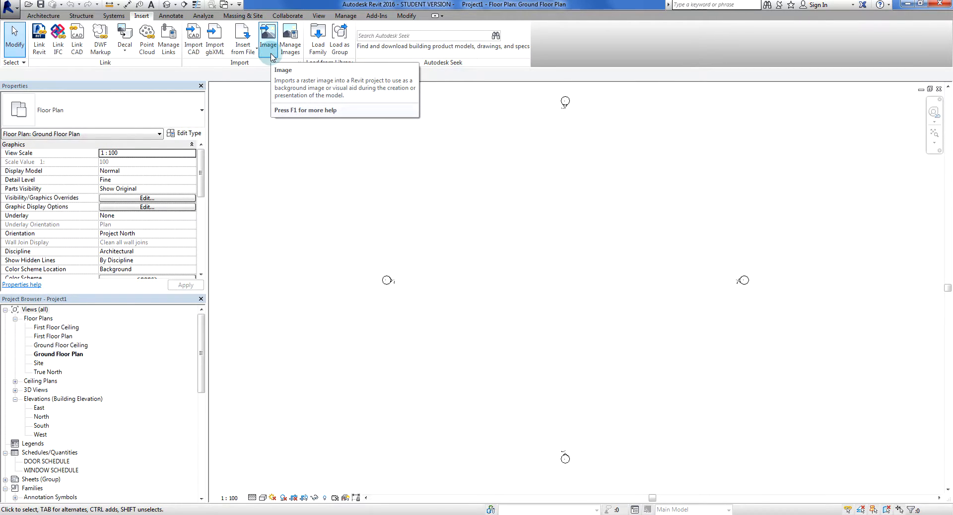
{"action": "left_click", "coordinate": [270, 56]}
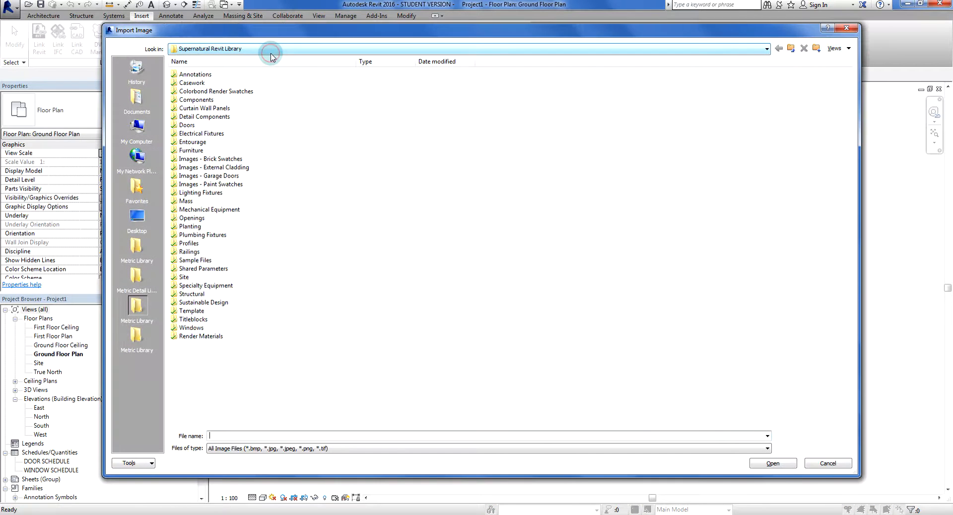
{"action": "left_click", "coordinate": [684, 52]}
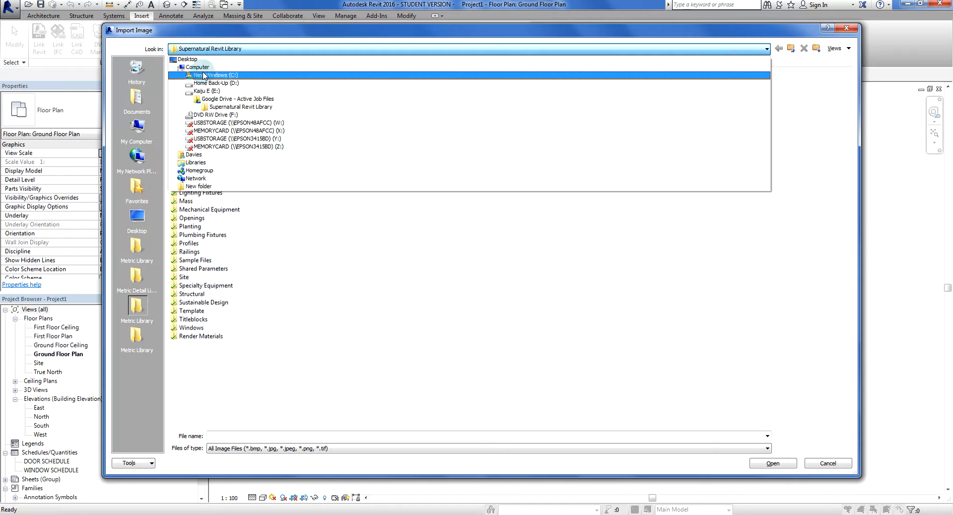
{"action": "left_click", "coordinate": [230, 59]}
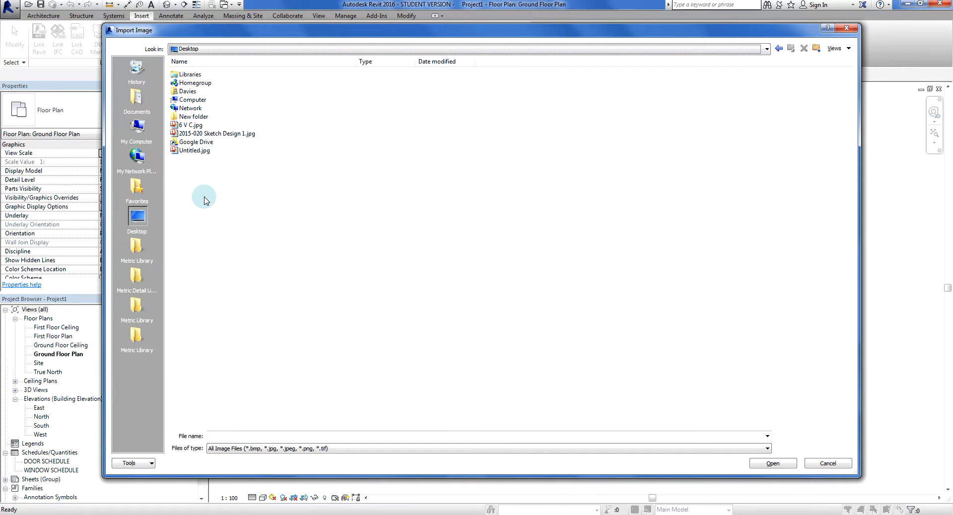
{"action": "left_click", "coordinate": [199, 134]}
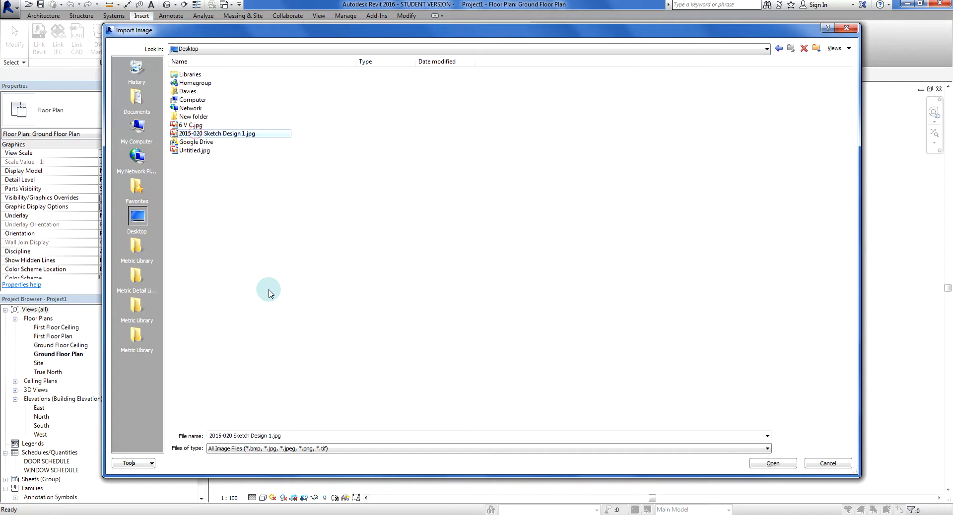
{"action": "left_click", "coordinate": [793, 465]}
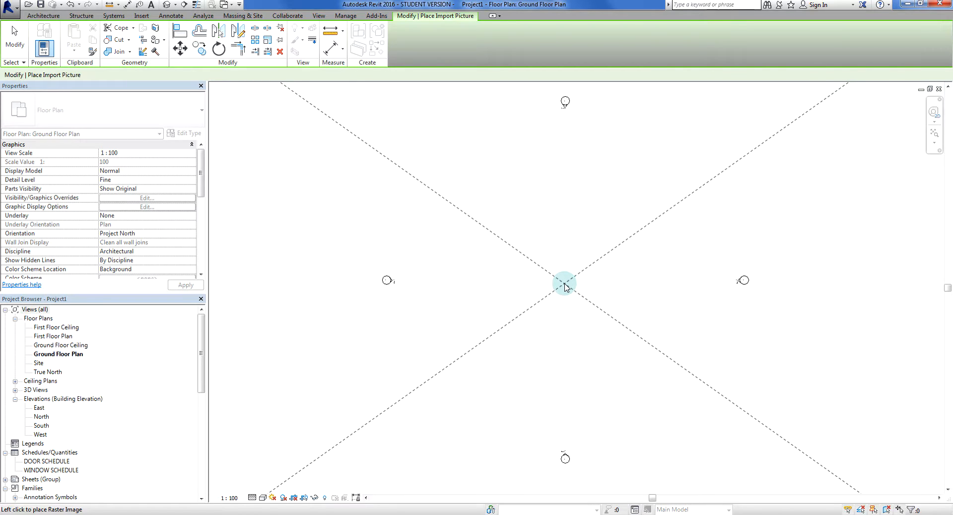
Place the sketch image centred between the four elevation markers and deselect it
{"action": "scroll", "coordinate": [565, 287], "scroll_direction": "down", "scroll_amount": 5}
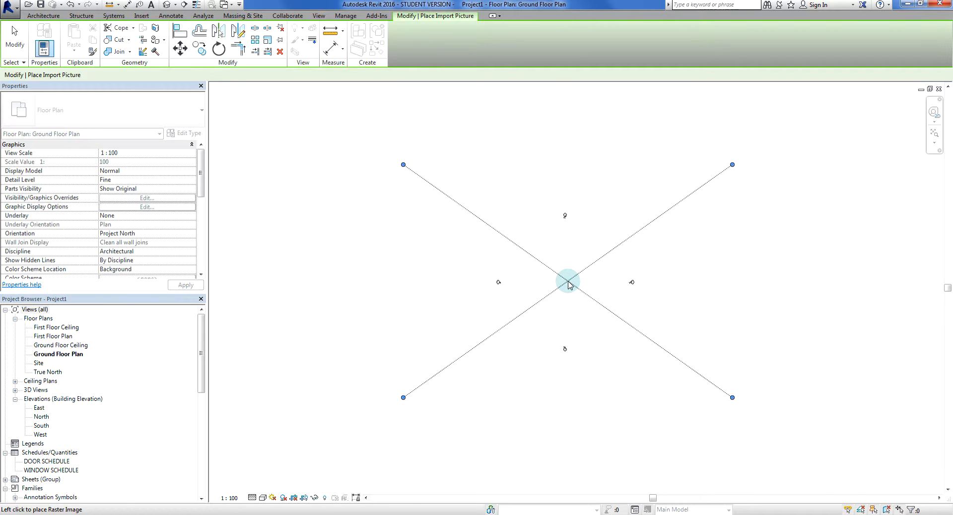
{"action": "left_click", "coordinate": [568, 284]}
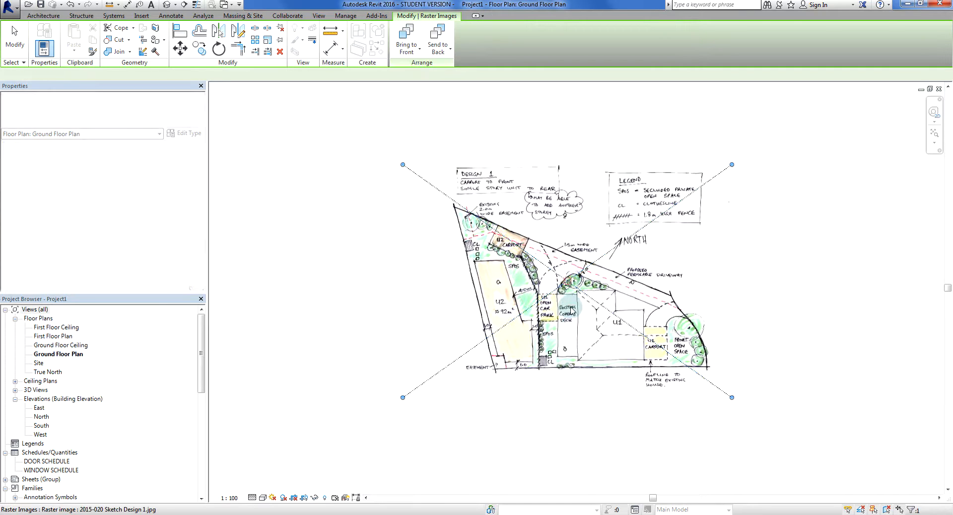
{"action": "left_click", "coordinate": [808, 388]}
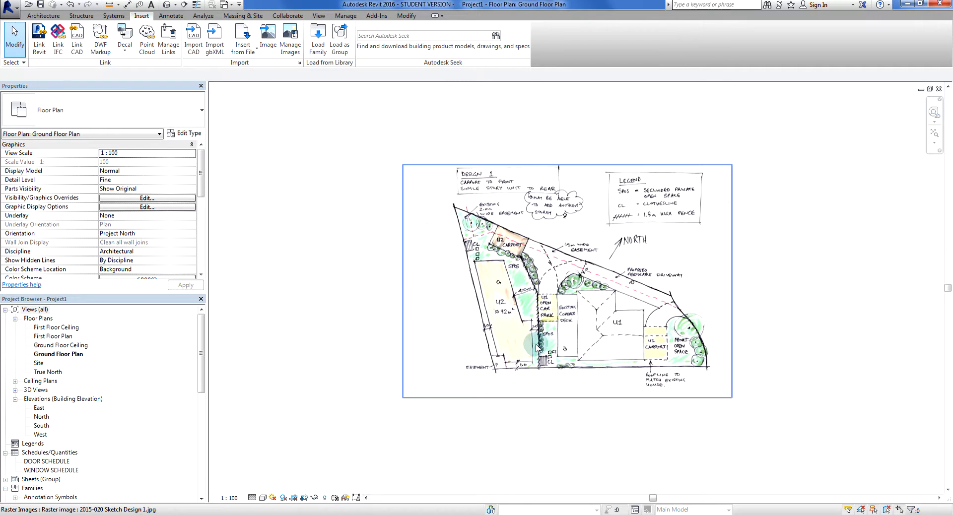
Measure the 1.0 m setback drawn between the lower wall of U2 and the site's lower boundary on the sketch
{"action": "scroll", "coordinate": [536, 344], "scroll_direction": "up", "scroll_amount": 3}
{"action": "middle_click_drag", "start_coordinate": [385, 312], "coordinate": [387, 394]}
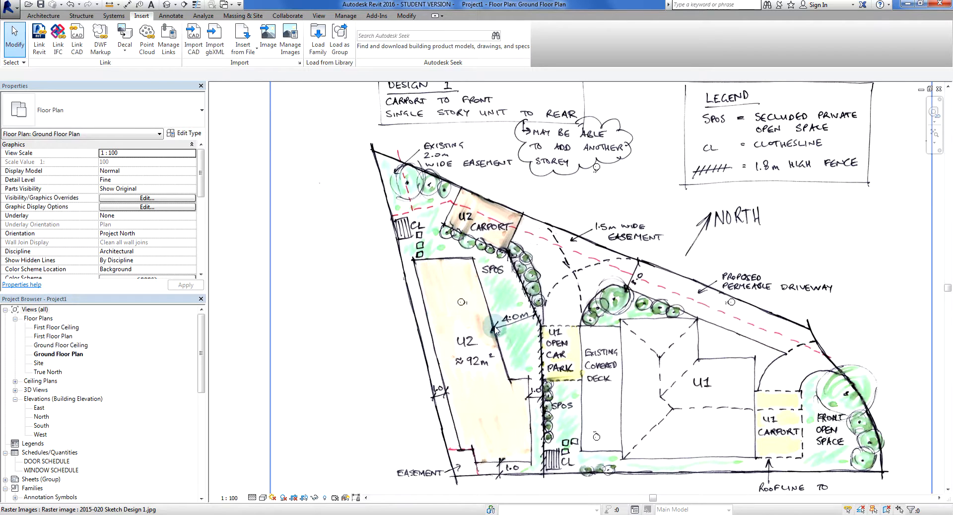
{"action": "scroll", "coordinate": [723, 355], "scroll_direction": "up", "scroll_amount": 1}
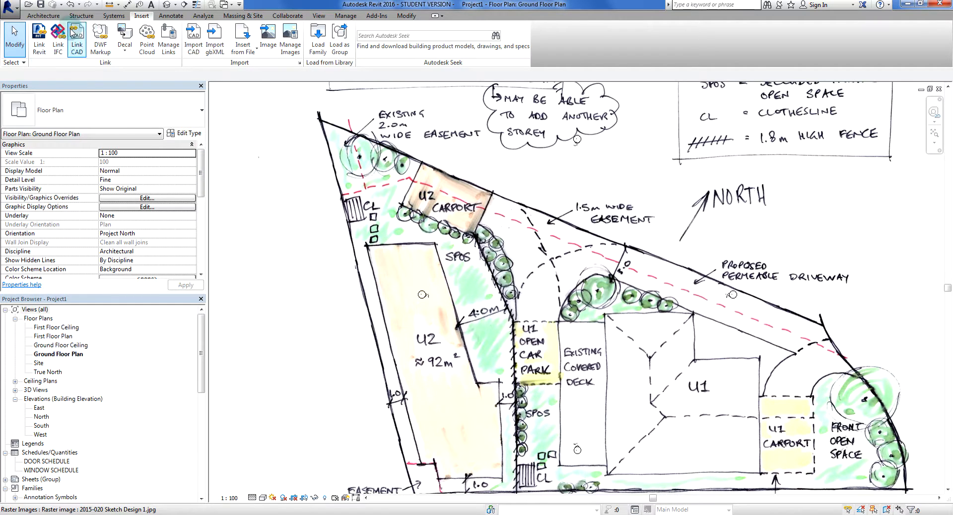
{"action": "left_click", "coordinate": [111, 6]}
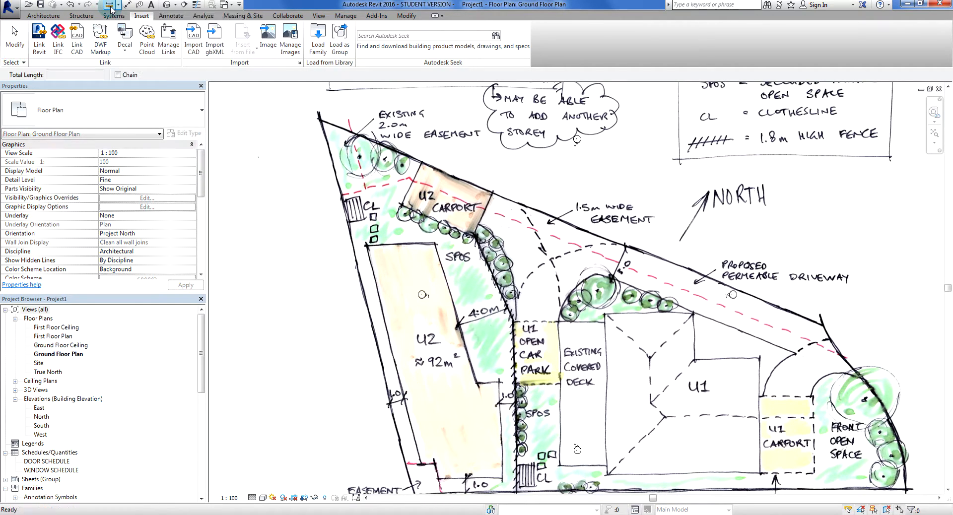
{"action": "middle_click_drag", "start_coordinate": [434, 424], "coordinate": [430, 298]}
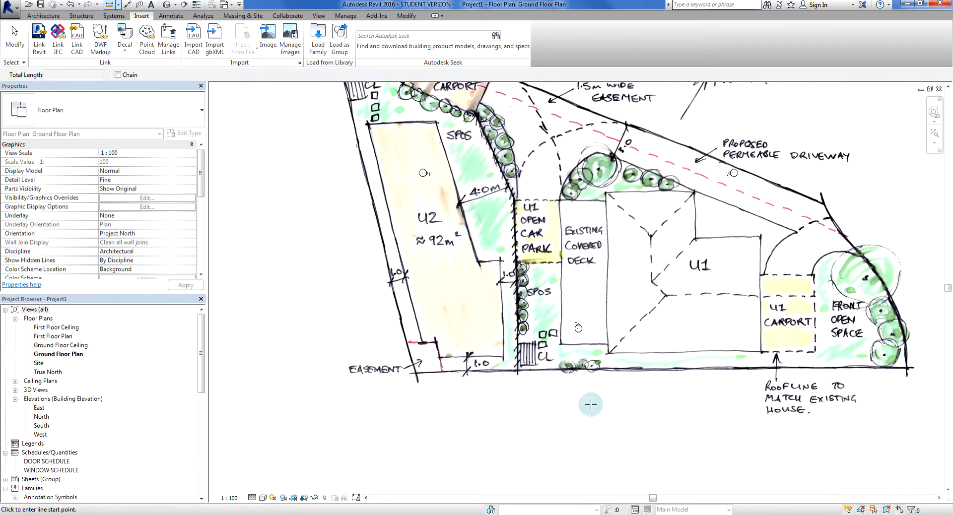
{"action": "scroll", "coordinate": [487, 384], "scroll_direction": "up", "scroll_amount": 2}
{"action": "scroll", "coordinate": [486, 383], "scroll_direction": "down", "scroll_amount": 2}
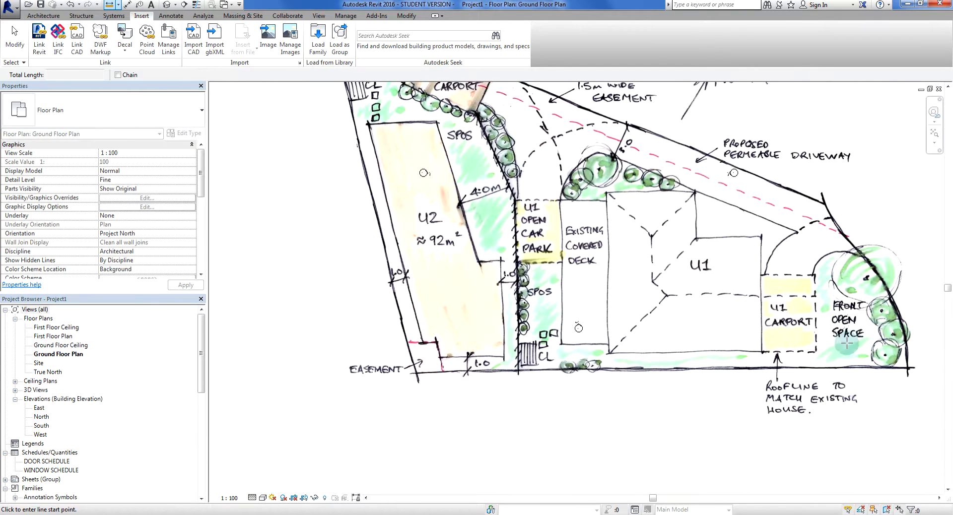
{"action": "scroll", "coordinate": [538, 404], "scroll_direction": "up", "scroll_amount": 3}
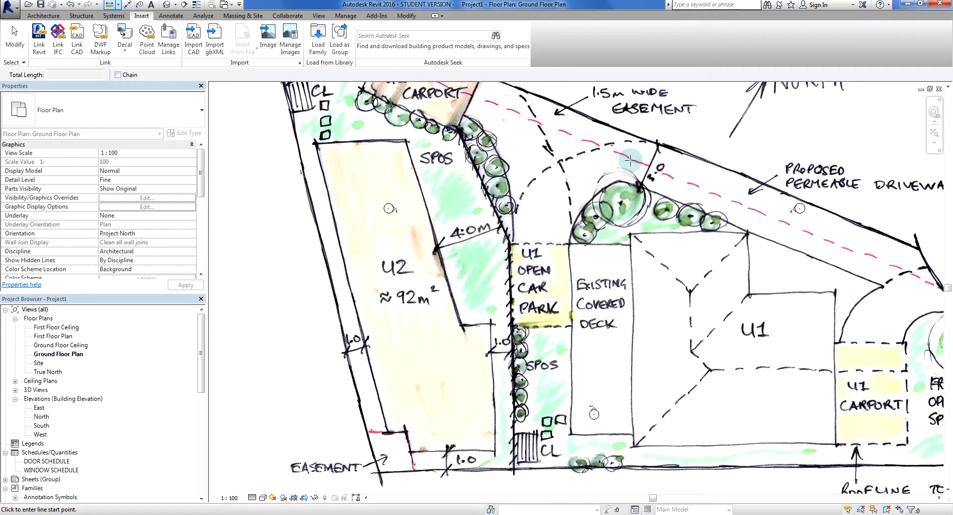
{"action": "scroll", "coordinate": [472, 396], "scroll_direction": "up", "scroll_amount": 4}
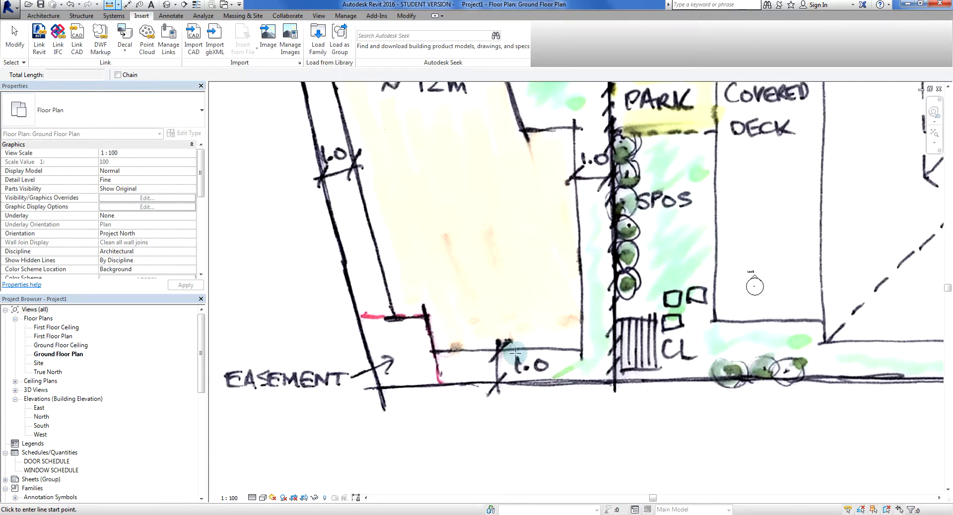
{"action": "left_click", "coordinate": [474, 352]}
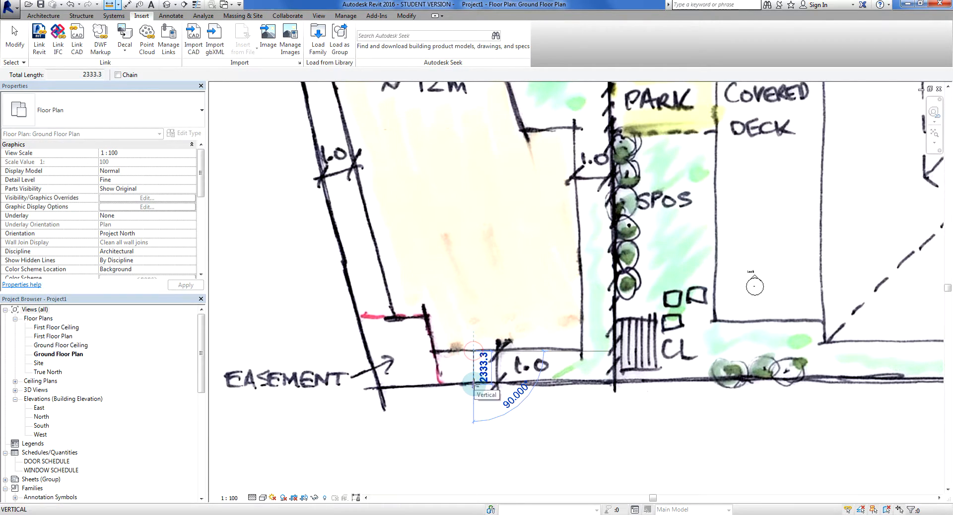
{"action": "scroll", "coordinate": [473, 384], "scroll_direction": "up", "scroll_amount": 2}
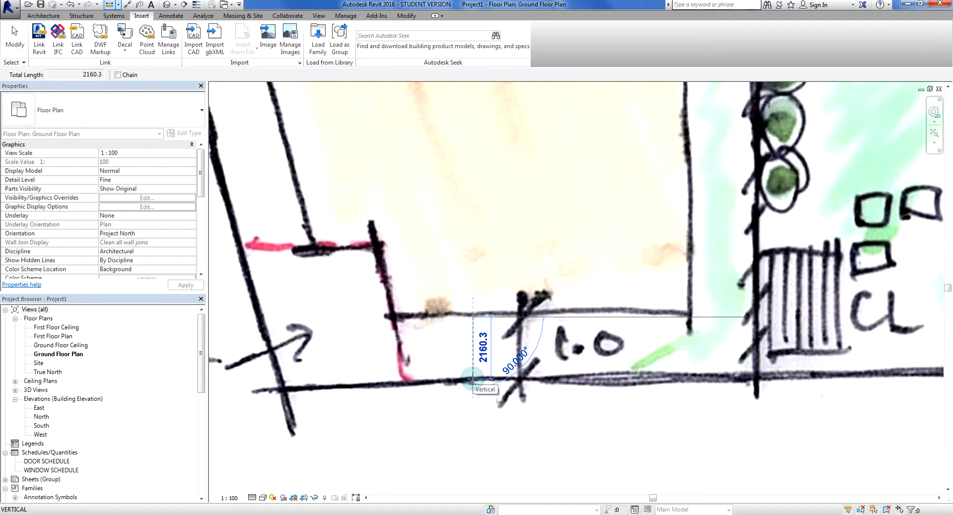
{"action": "key", "text": "Escape"}
{"action": "key", "text": "Escape"}
Scale the sketch image down proportionally from its lower-left corner to a width of about 90346 mm
{"action": "scroll", "coordinate": [473, 382], "scroll_direction": "down", "scroll_amount": 3}
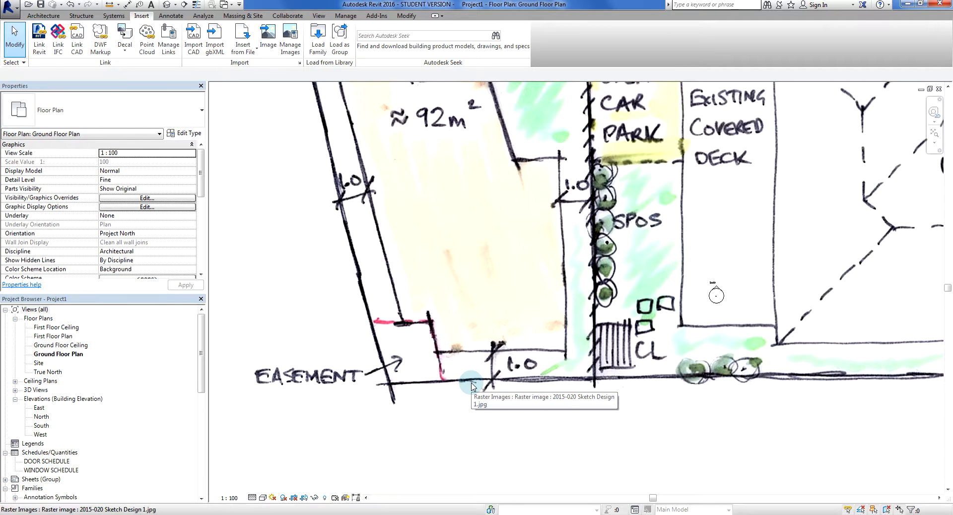
{"action": "scroll", "coordinate": [472, 385], "scroll_direction": "down", "scroll_amount": 5}
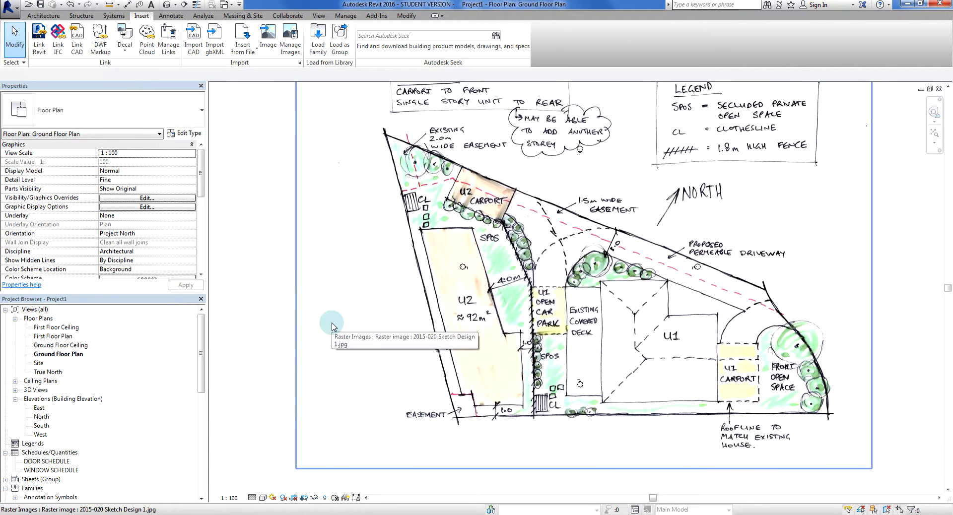
{"action": "left_click", "coordinate": [407, 319]}
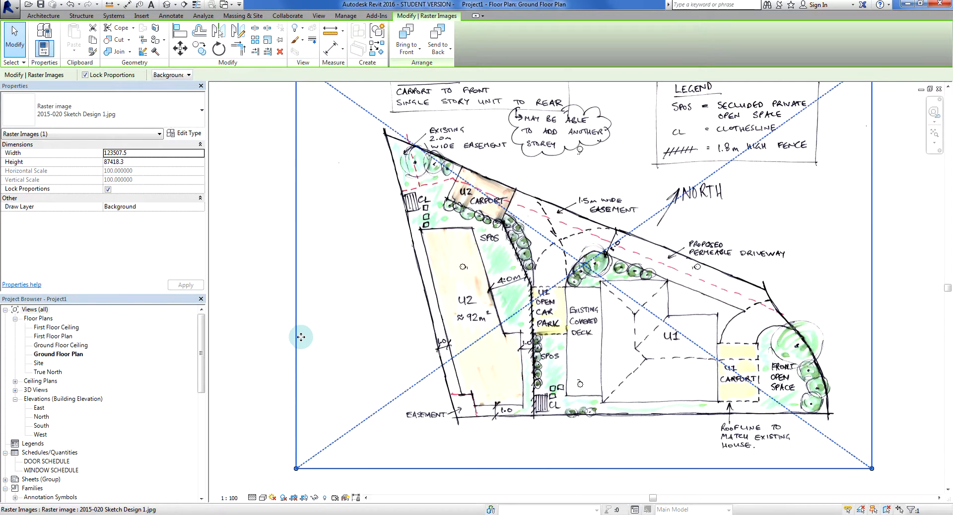
{"action": "scroll", "coordinate": [298, 336], "scroll_direction": "down", "scroll_amount": 2}
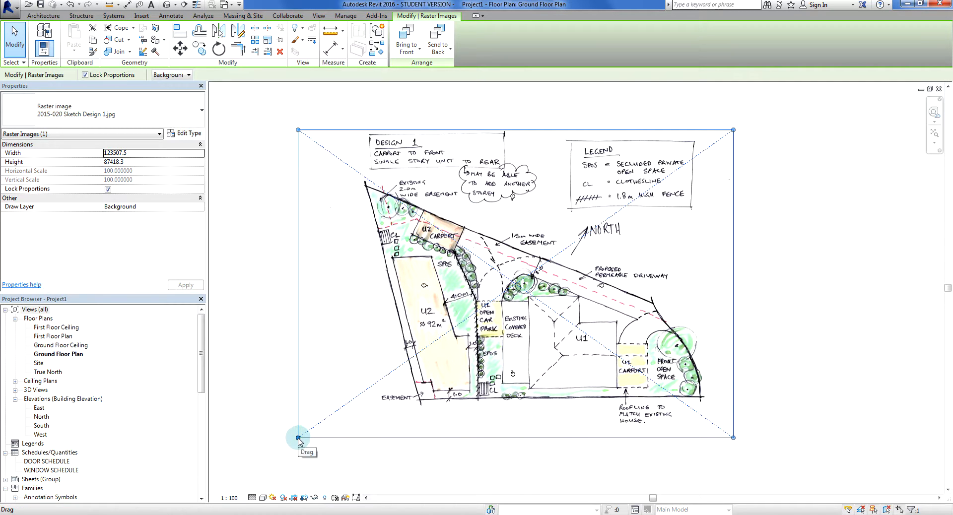
{"action": "left_click_drag", "start_coordinate": [298, 438], "coordinate": [416, 355]}
{"action": "left_click", "coordinate": [414, 410]}
{"action": "left_click", "coordinate": [530, 322]}
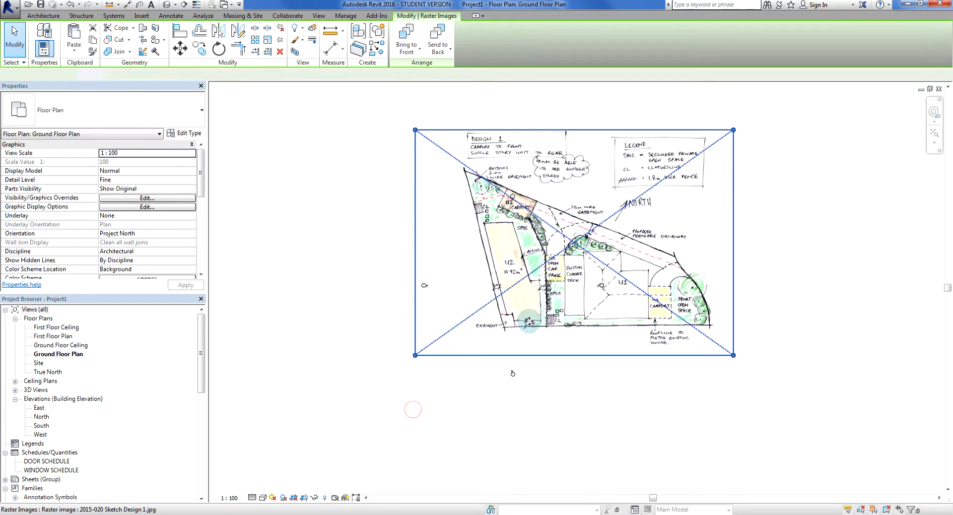
Measure the 1.0 m setback below U2 again on the resized sketch, from the boundary up to the wall
{"action": "scroll", "coordinate": [541, 323], "scroll_direction": "up", "scroll_amount": 6}
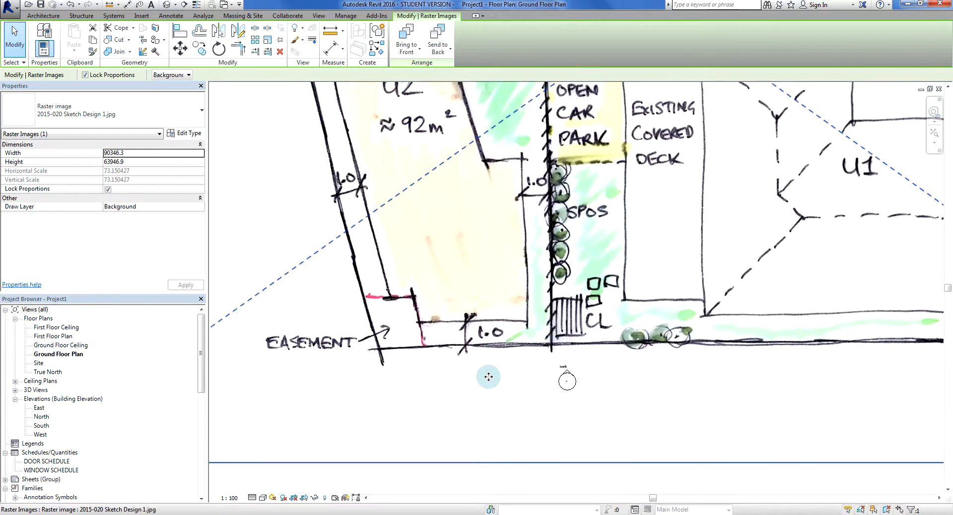
{"action": "scroll", "coordinate": [488, 377], "scroll_direction": "up", "scroll_amount": 2}
{"action": "left_click", "coordinate": [109, 4]}
{"action": "scroll", "coordinate": [445, 326], "scroll_direction": "up", "scroll_amount": 2}
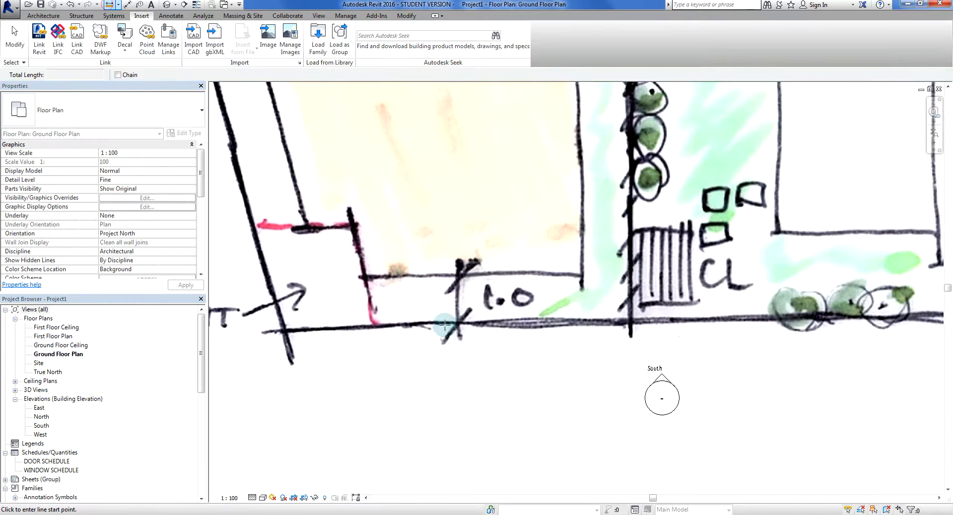
{"action": "left_click", "coordinate": [438, 323]}
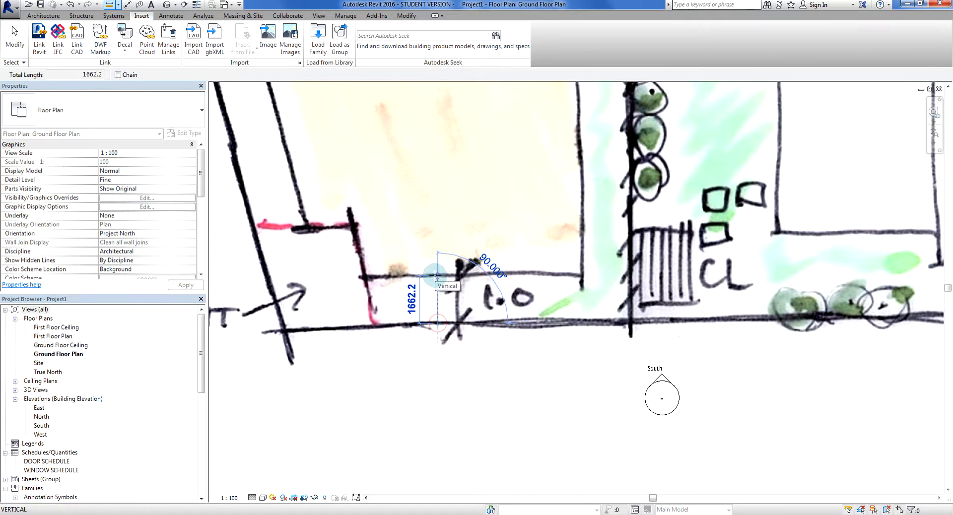
{"action": "key", "text": "Escape"}
{"action": "key", "text": "Escape"}
Shrink the sketch image further from its lower-left corner, keeping proportions, to a width of about 60902 mm
{"action": "scroll", "coordinate": [435, 277], "scroll_direction": "down", "scroll_amount": 10}
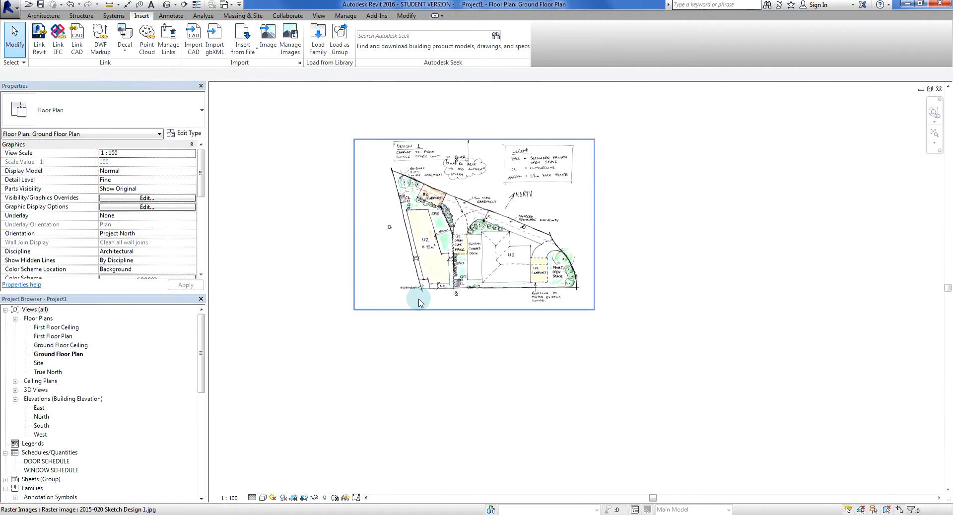
{"action": "left_click", "coordinate": [418, 297]}
{"action": "left_click_drag", "start_coordinate": [355, 308], "coordinate": [441, 256]}
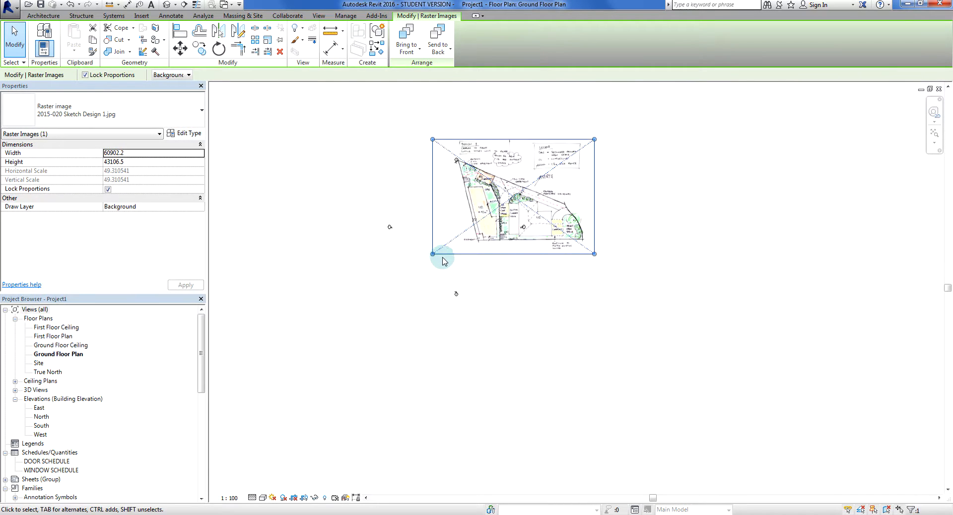
{"action": "scroll", "coordinate": [465, 250], "scroll_direction": "up", "scroll_amount": 4}
{"action": "middle_click_drag", "start_coordinate": [501, 246], "coordinate": [449, 382]}
{"action": "left_click", "coordinate": [451, 402]}
Measure the 1.0 m setback below U2 once more on the further reduced sketch, from the site boundary up to the wall
{"action": "scroll", "coordinate": [461, 375], "scroll_direction": "up", "scroll_amount": 4}
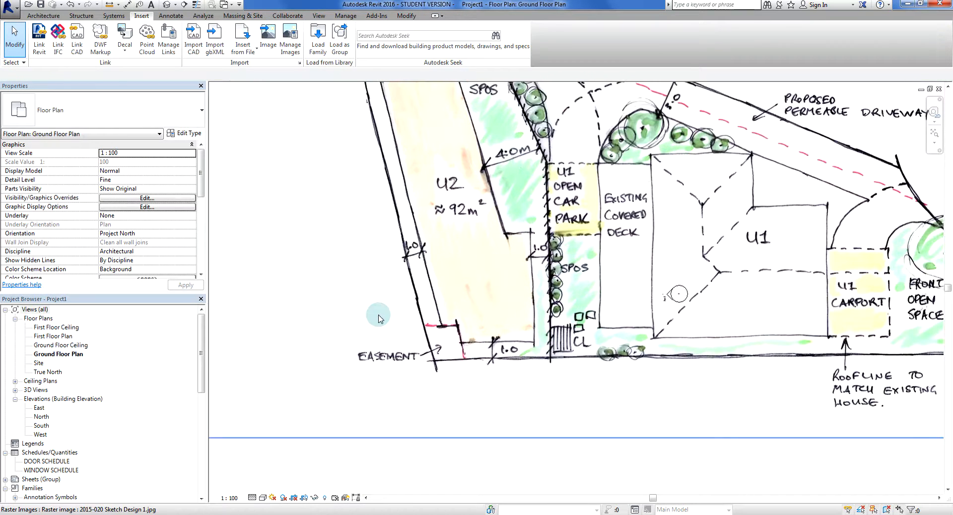
{"action": "left_click", "coordinate": [110, 4]}
{"action": "scroll", "coordinate": [472, 385], "scroll_direction": "up", "scroll_amount": 4}
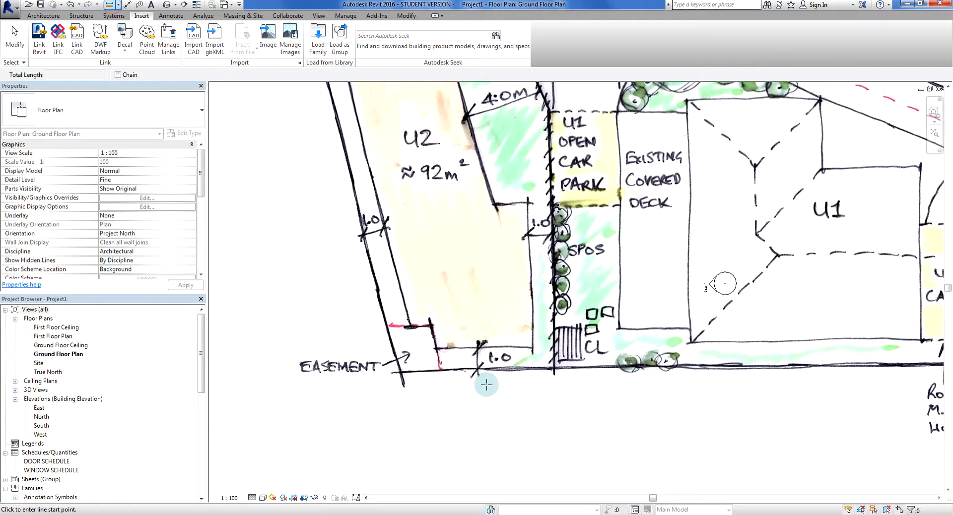
{"action": "left_click", "coordinate": [476, 376]}
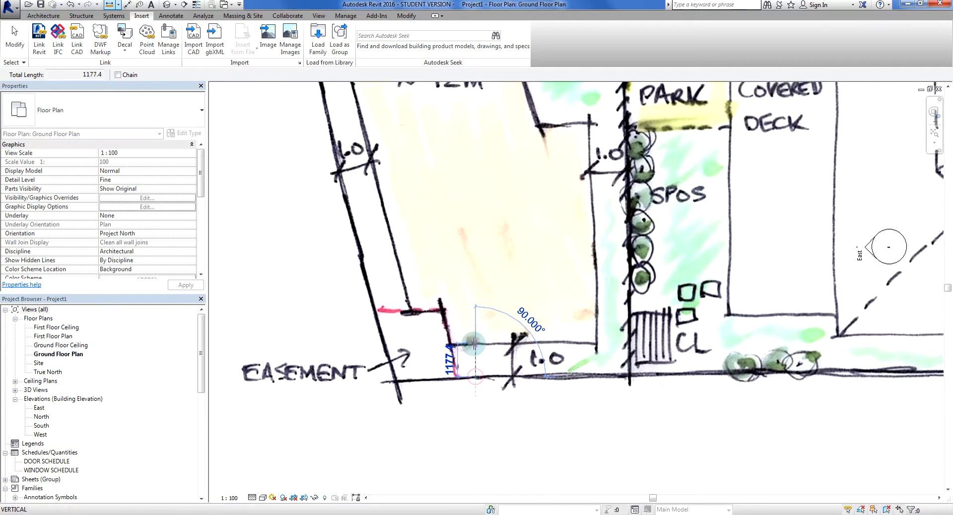
{"action": "key", "text": "Escape"}
{"action": "key", "text": "Escape"}
Undo the earlier resizes of the sketch image, returning it to its original imported size
{"action": "scroll", "coordinate": [477, 354], "scroll_direction": "down", "scroll_amount": 5}
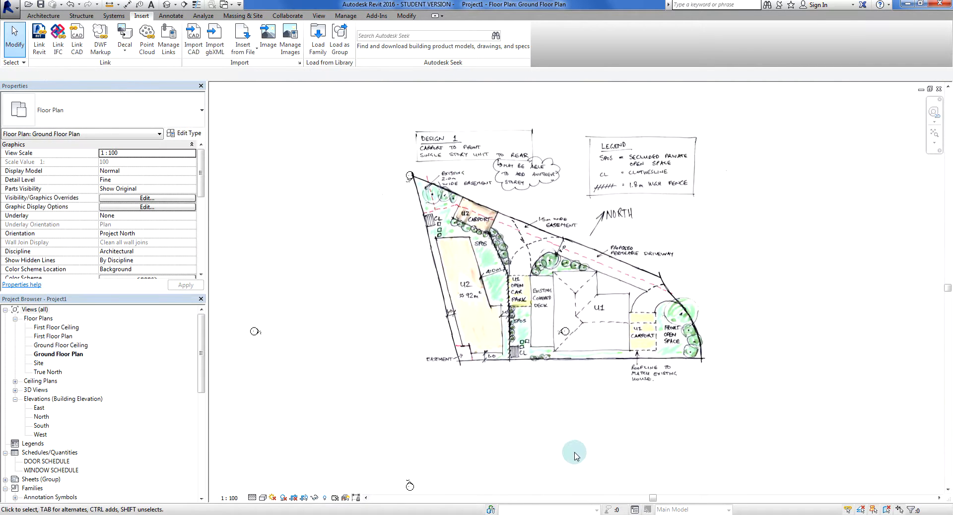
{"action": "key", "text": "ctrl+z"}
{"action": "key", "text": "ctrl+z"}
{"action": "key", "text": "ctrl+z"}
{"action": "key", "text": "ctrl+z"}
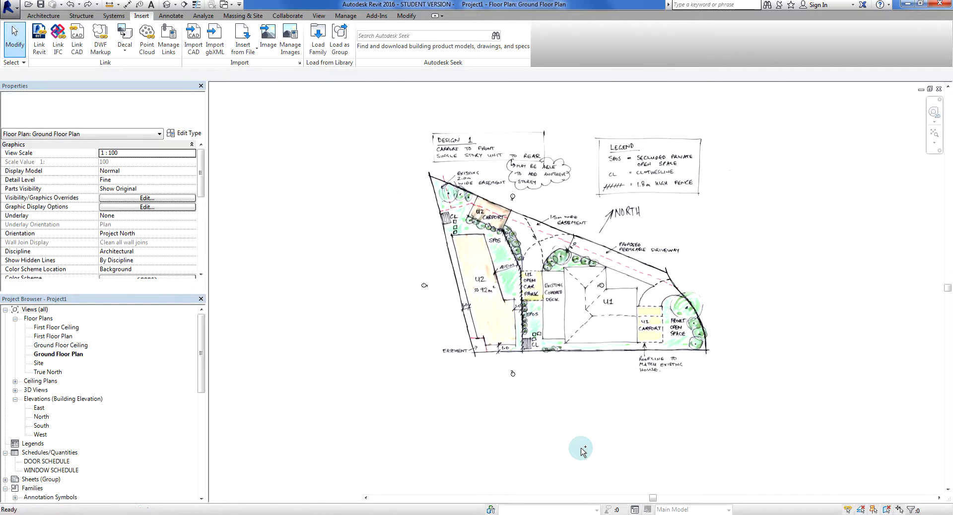
{"action": "key", "text": "ctrl+z"}
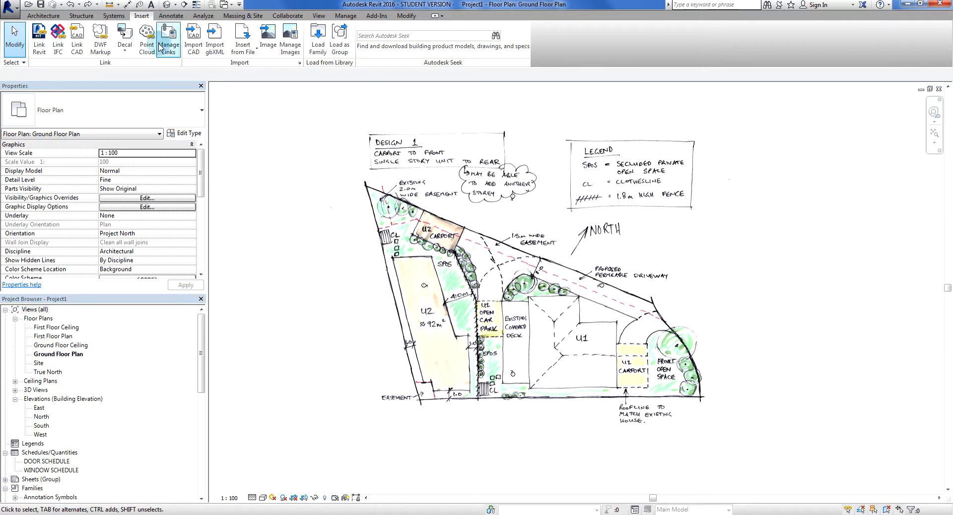
{"action": "left_click", "coordinate": [587, 395]}
{"action": "left_click", "coordinate": [430, 366]}
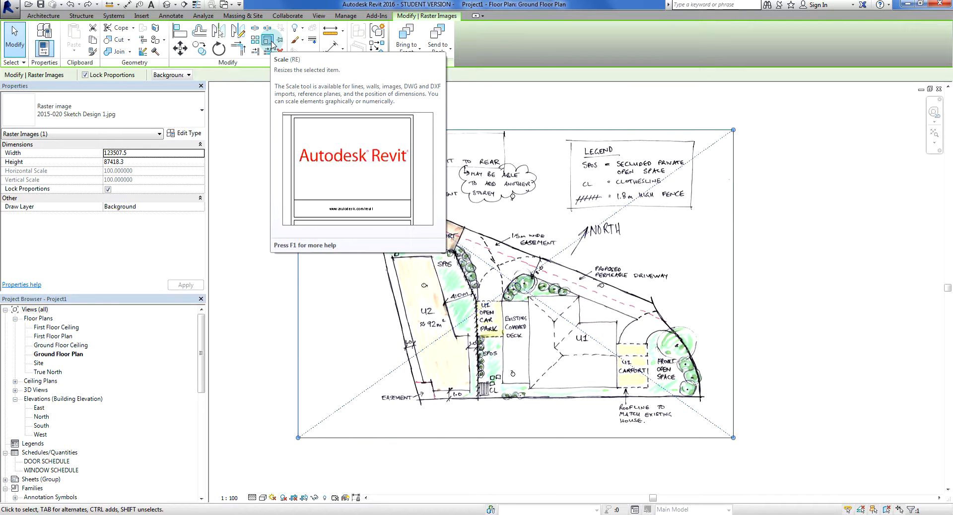
{"action": "left_click", "coordinate": [255, 121]}
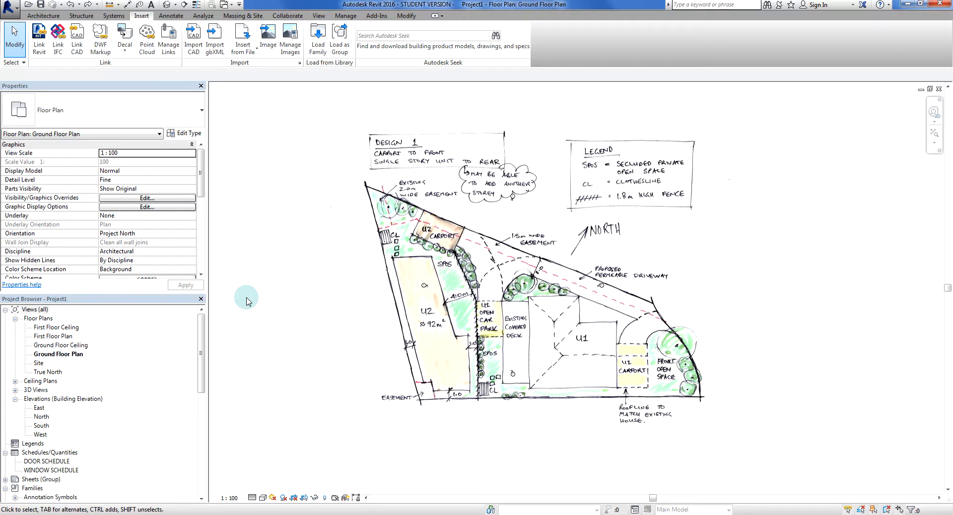
Draw a vertical 1000 mm detail line in A - Continuous 0.35 pen style, upward from the site boundary beside U2's 1.0 m setback
{"action": "left_click", "coordinate": [460, 410]}
{"action": "scroll", "coordinate": [461, 410], "scroll_direction": "up", "scroll_amount": 5}
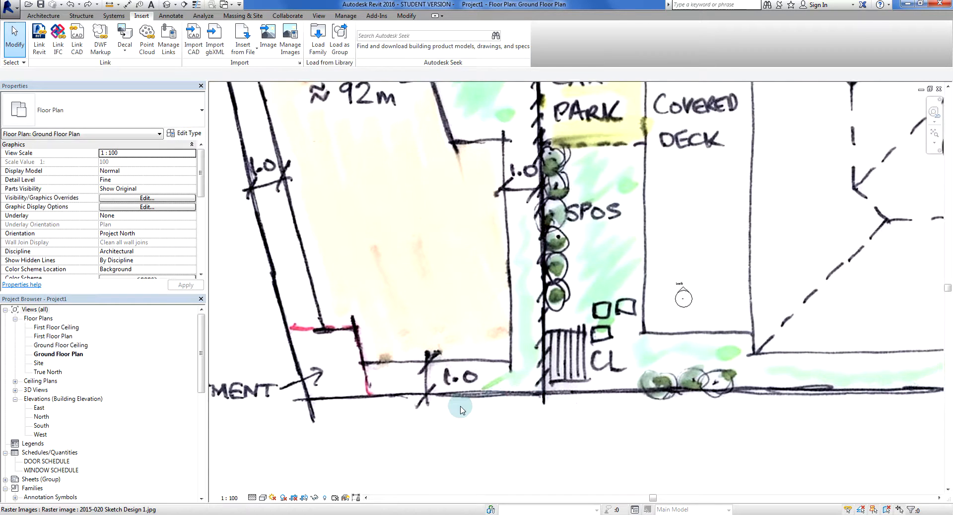
{"action": "scroll", "coordinate": [460, 407], "scroll_direction": "up", "scroll_amount": 2}
{"action": "middle_click_drag", "start_coordinate": [458, 407], "coordinate": [512, 409]}
{"action": "scroll", "coordinate": [423, 400], "scroll_direction": "down", "scroll_amount": 2}
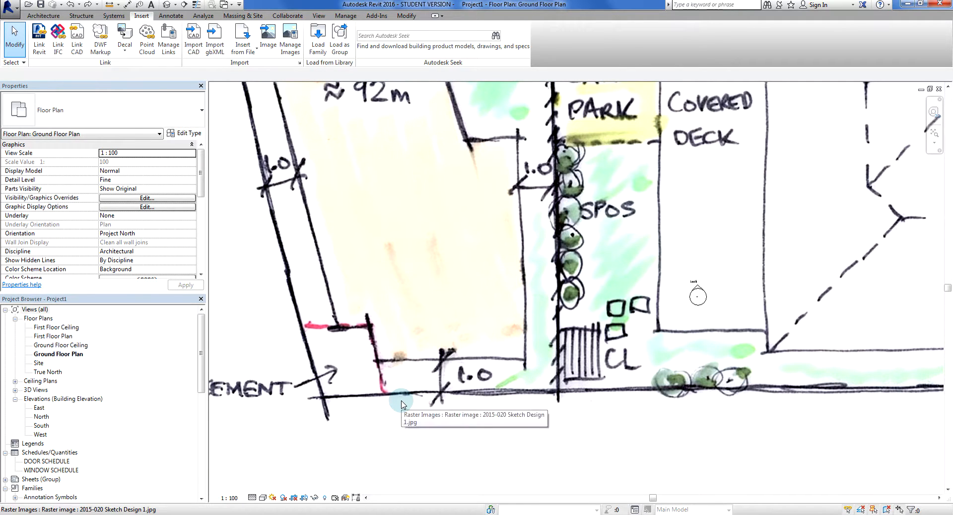
{"action": "key", "text": "m"}
{"action": "key", "text": "e"}
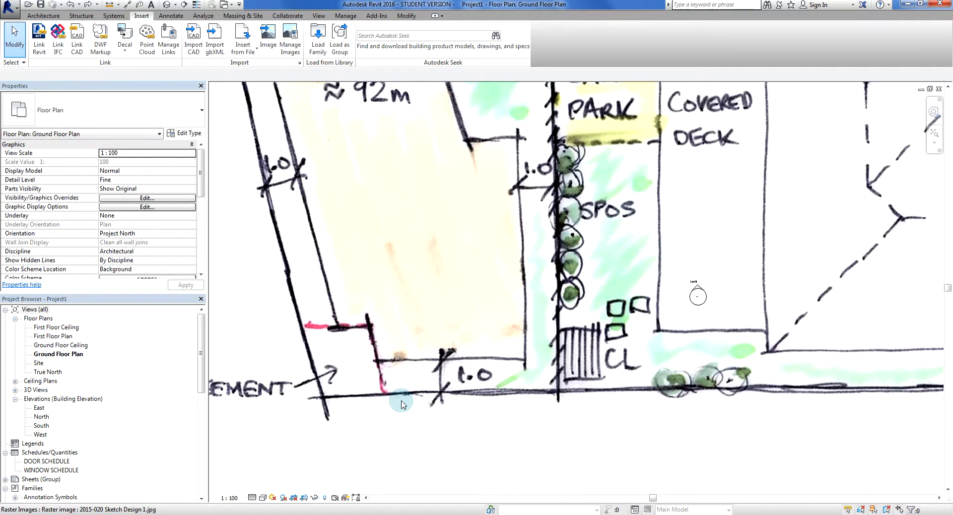
{"action": "key", "text": "d"}
{"action": "key", "text": "l"}
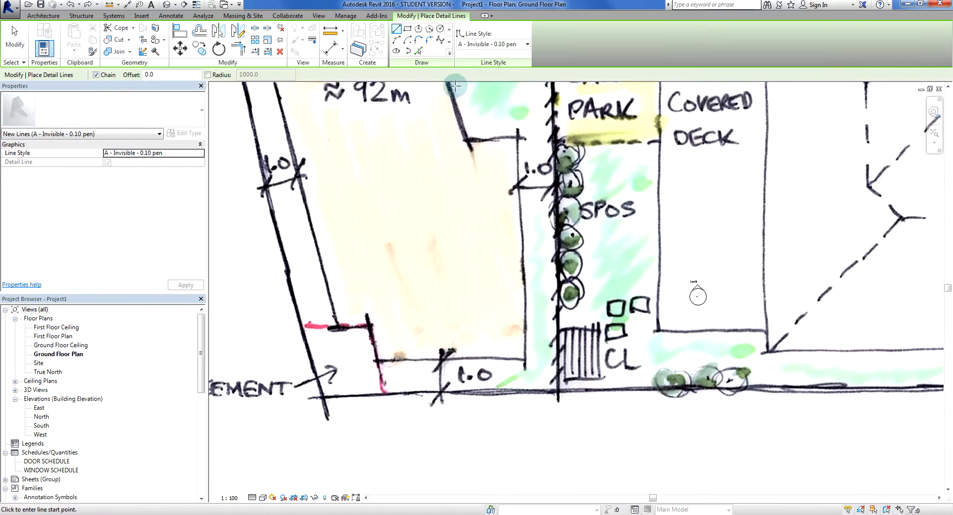
{"action": "left_click", "coordinate": [497, 44]}
{"action": "scroll", "coordinate": [533, 184], "scroll_direction": "up", "scroll_amount": 8}
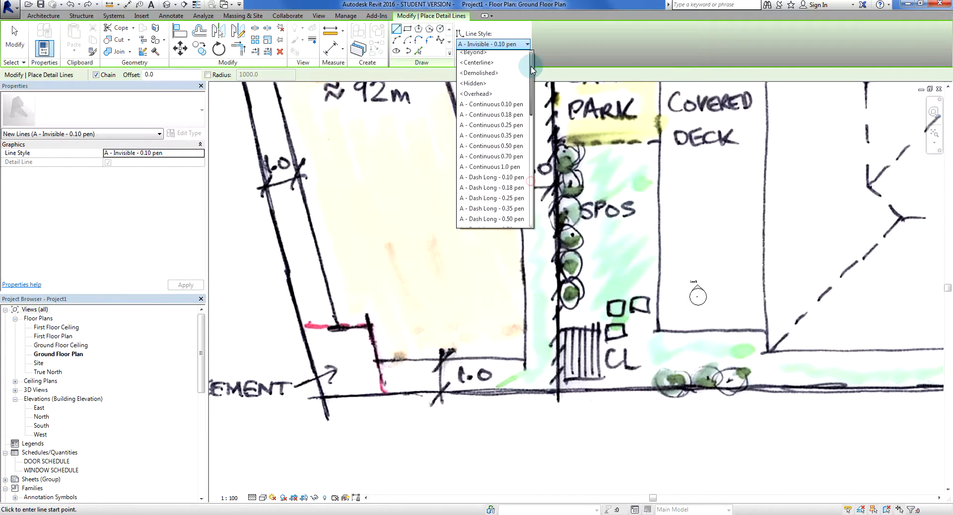
{"action": "left_click", "coordinate": [491, 140]}
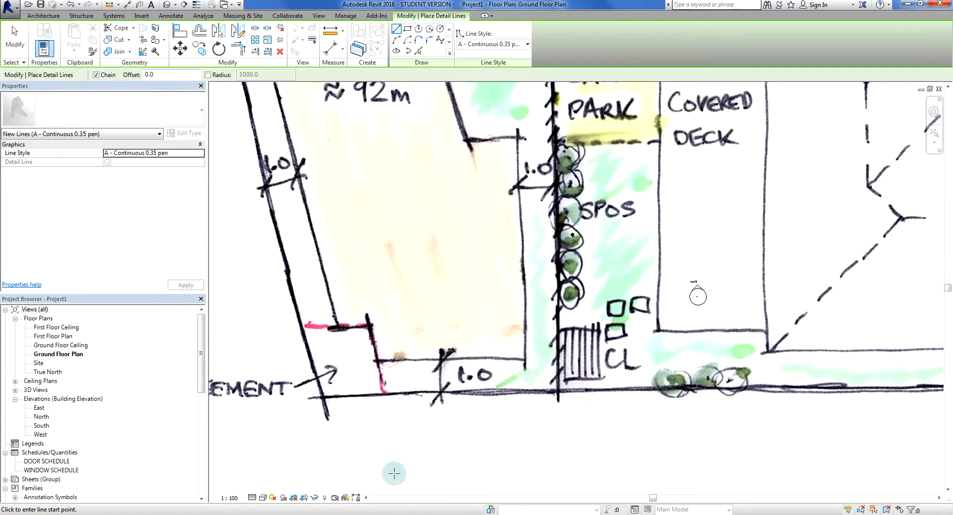
{"action": "left_click", "coordinate": [411, 393]}
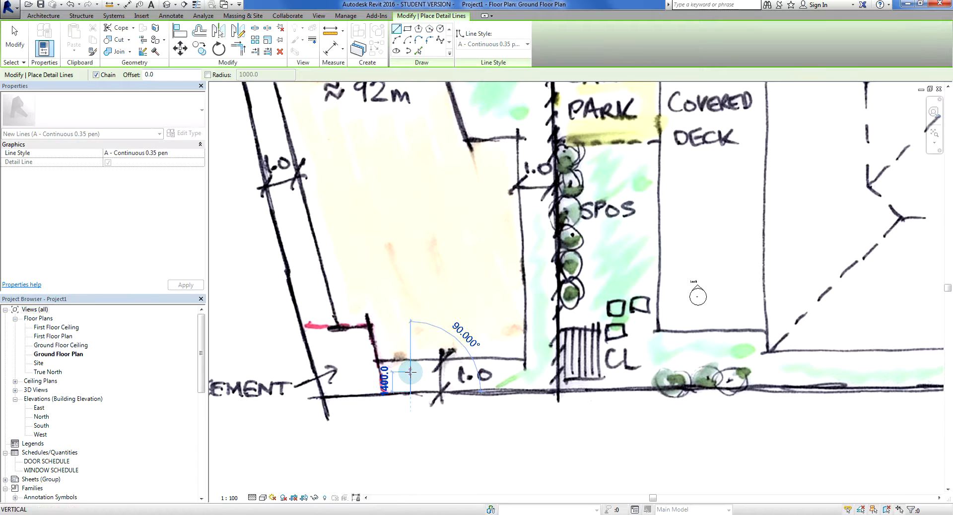
{"action": "type", "text": "1000"}
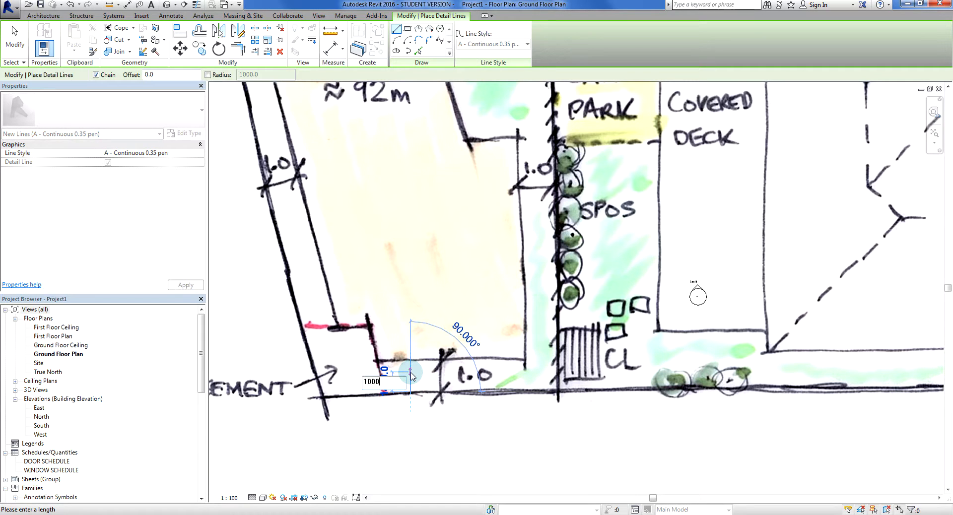
{"action": "key", "text": "Return"}
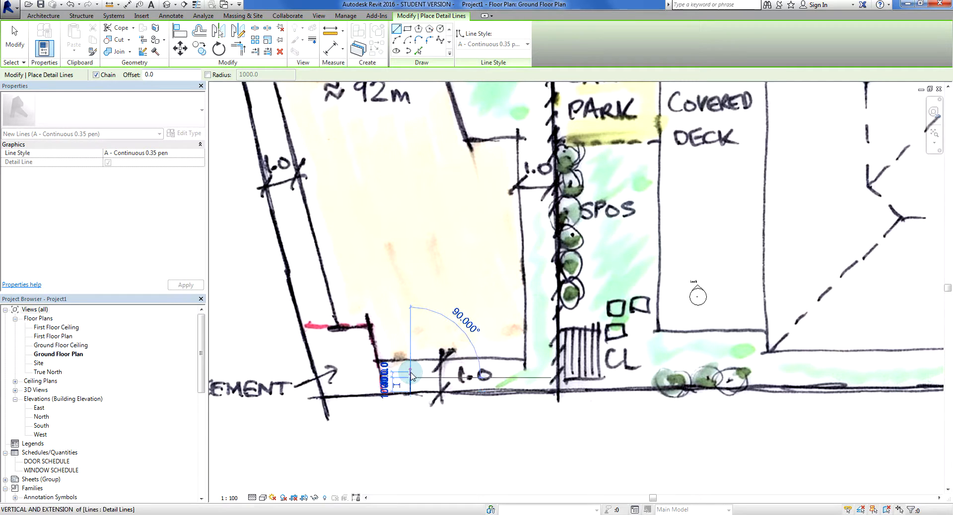
{"action": "key", "text": "Escape"}
{"action": "key", "text": "Escape"}
Scale the sketch image graphically from the 1000 mm line's lower end, picking U2's lower wall as reference and the line's upper end as new size
{"action": "scroll", "coordinate": [407, 410], "scroll_direction": "up", "scroll_amount": 3}
{"action": "scroll", "coordinate": [399, 407], "scroll_direction": "up", "scroll_amount": 2}
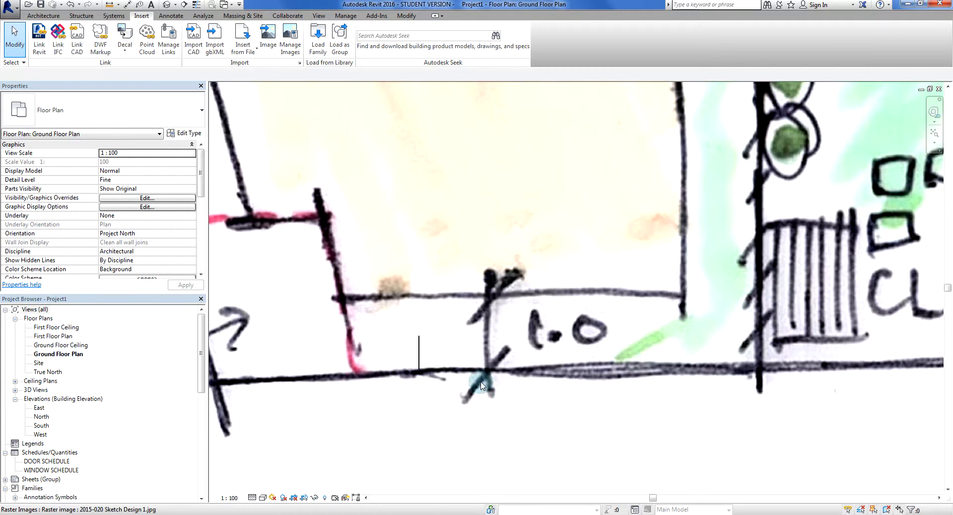
{"action": "left_click", "coordinate": [480, 430]}
{"action": "scroll", "coordinate": [479, 430], "scroll_direction": "down", "scroll_amount": 5}
{"action": "scroll", "coordinate": [479, 430], "scroll_direction": "down", "scroll_amount": 1}
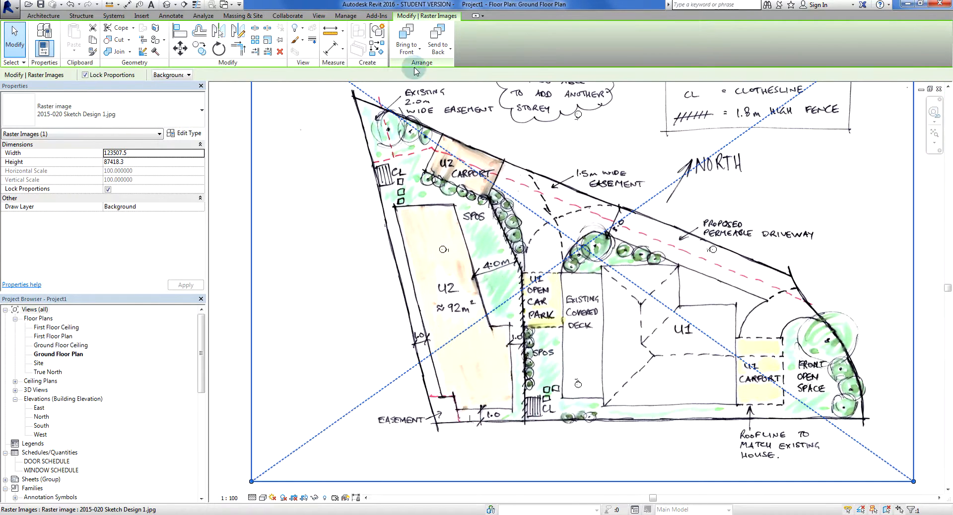
{"action": "scroll", "coordinate": [353, 263], "scroll_direction": "down", "scroll_amount": 3}
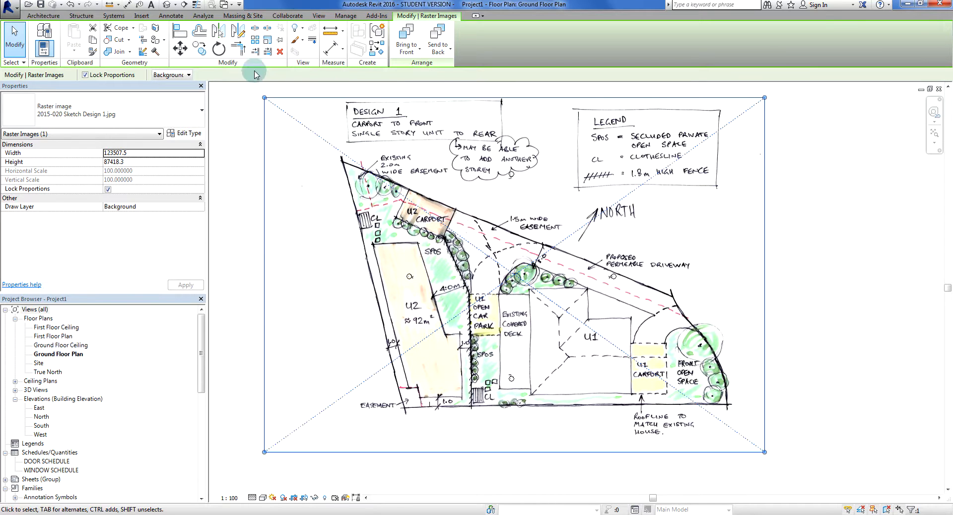
{"action": "left_click", "coordinate": [269, 45]}
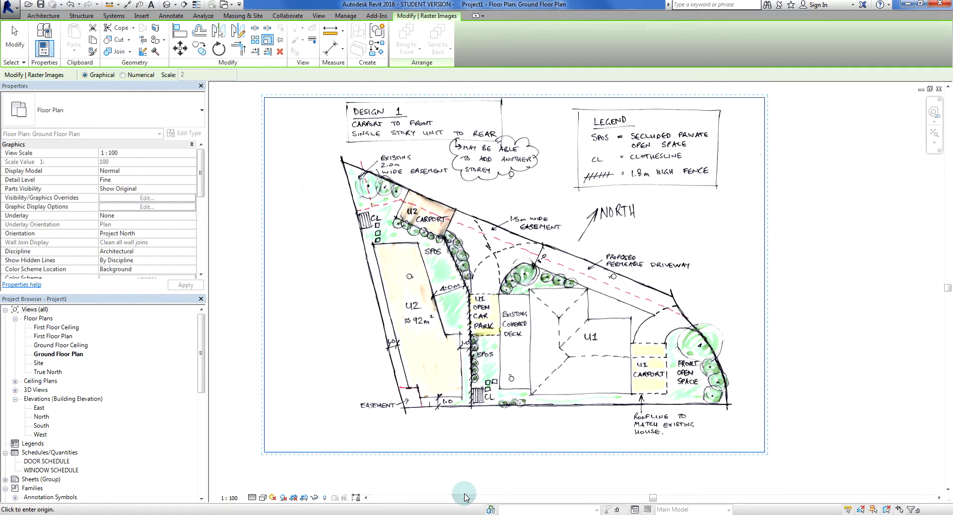
{"action": "scroll", "coordinate": [428, 412], "scroll_direction": "up", "scroll_amount": 4}
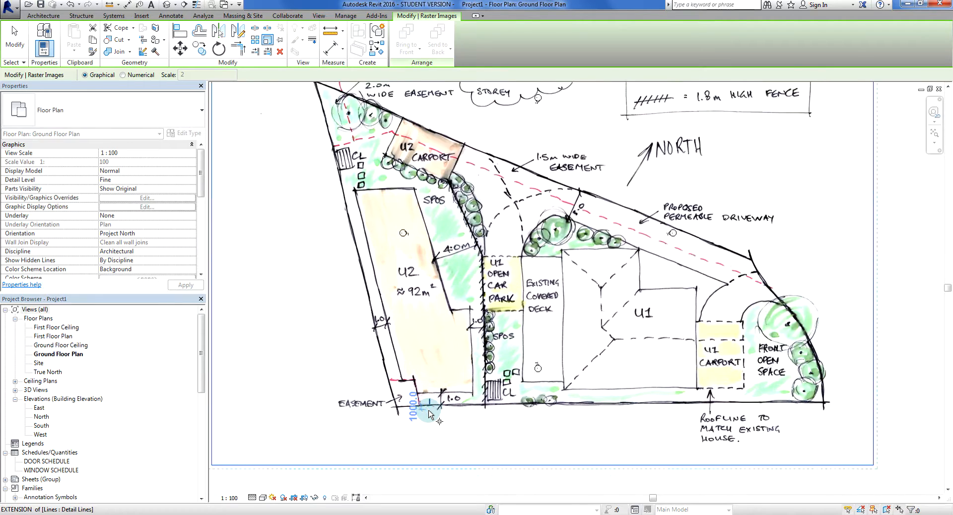
{"action": "scroll", "coordinate": [428, 414], "scroll_direction": "up", "scroll_amount": 3}
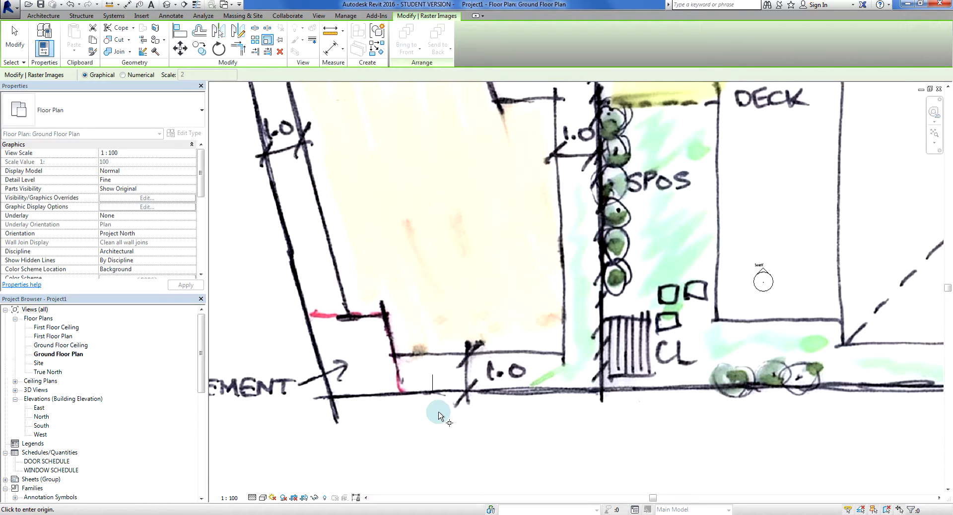
{"action": "scroll", "coordinate": [423, 405], "scroll_direction": "up", "scroll_amount": 1}
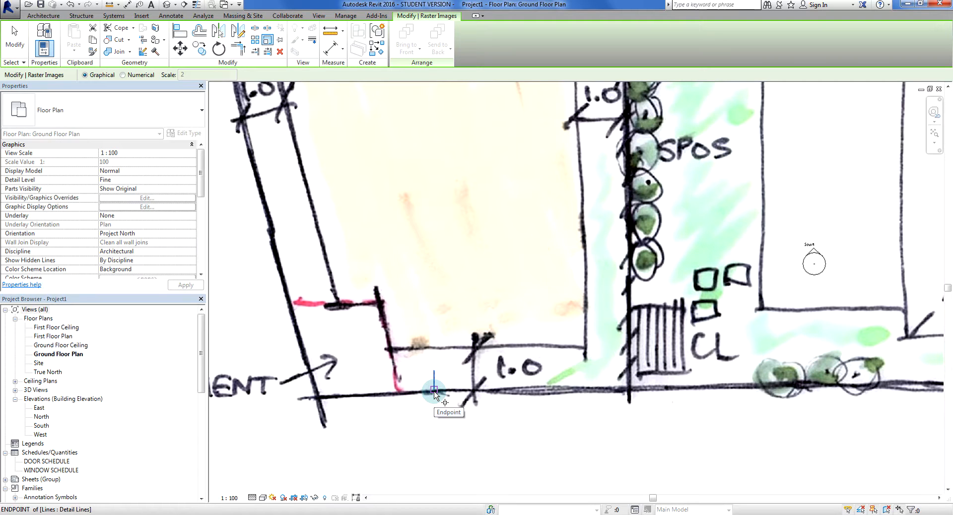
{"action": "left_click", "coordinate": [434, 392]}
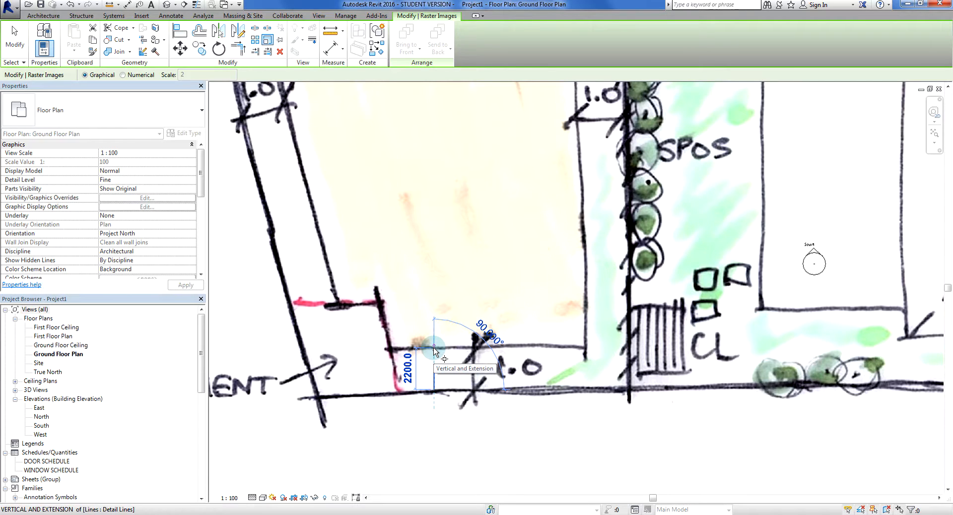
{"action": "scroll", "coordinate": [434, 350], "scroll_direction": "up", "scroll_amount": 2}
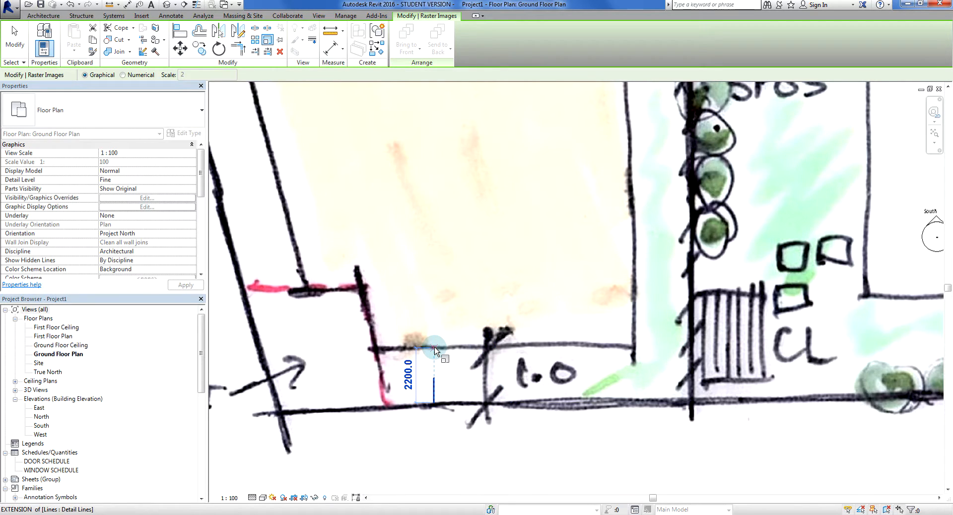
{"action": "left_click", "coordinate": [435, 381]}
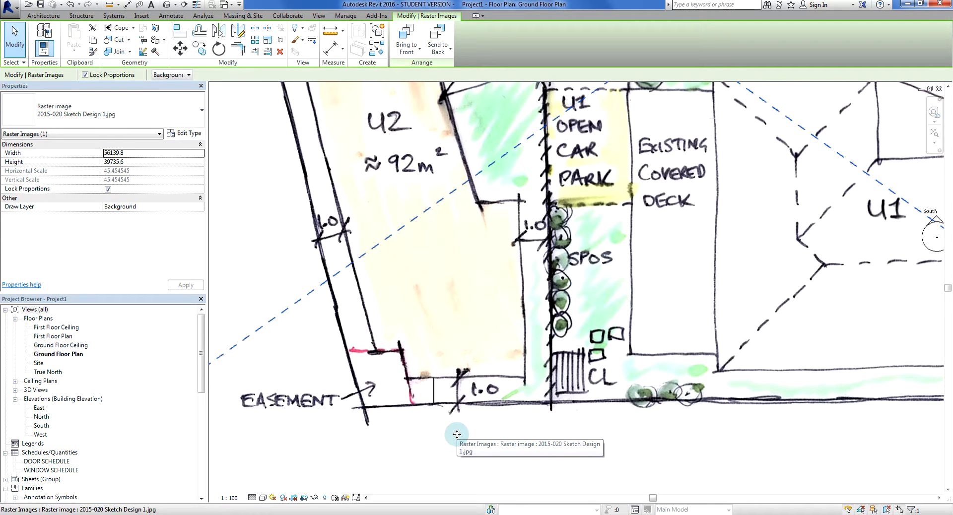
{"action": "key", "text": "Escape"}
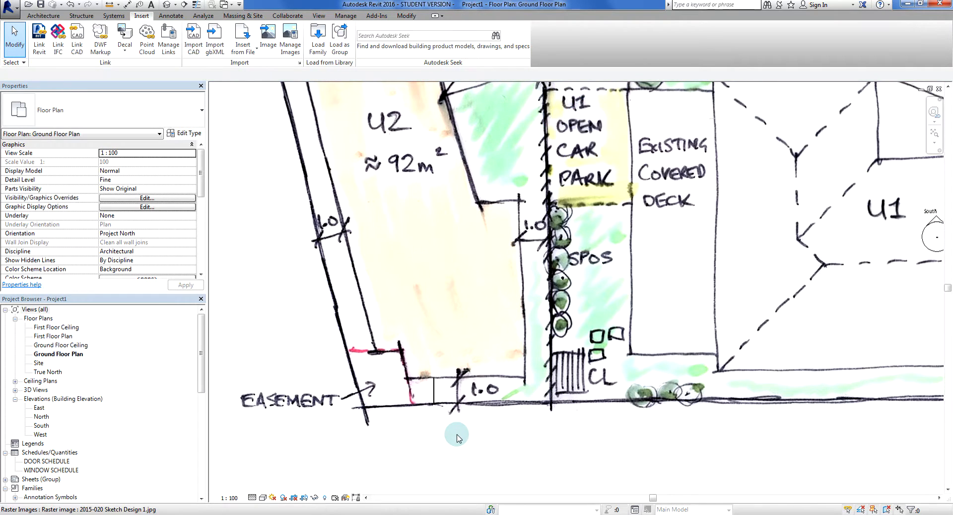
Undo that scaling and rescale the sketch graphically about the detail line's foot, bringing U2's lower wall down to the line's upper endpoint
{"action": "scroll", "coordinate": [457, 437], "scroll_direction": "up", "scroll_amount": 3}
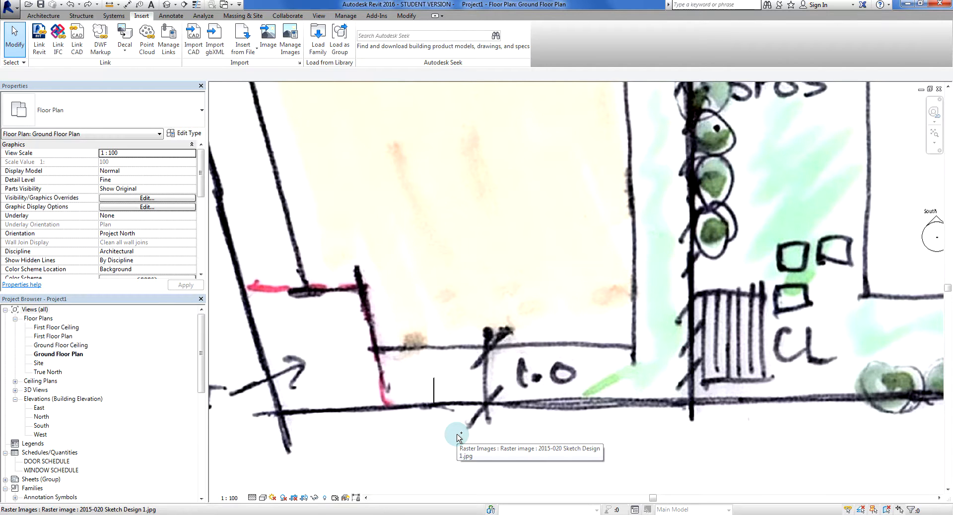
{"action": "left_click", "coordinate": [490, 411]}
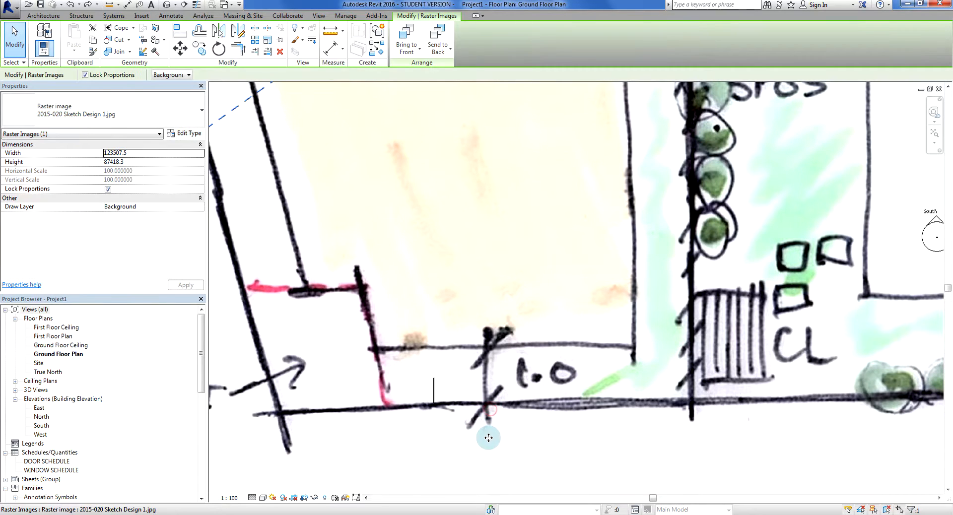
{"action": "left_click", "coordinate": [267, 42]}
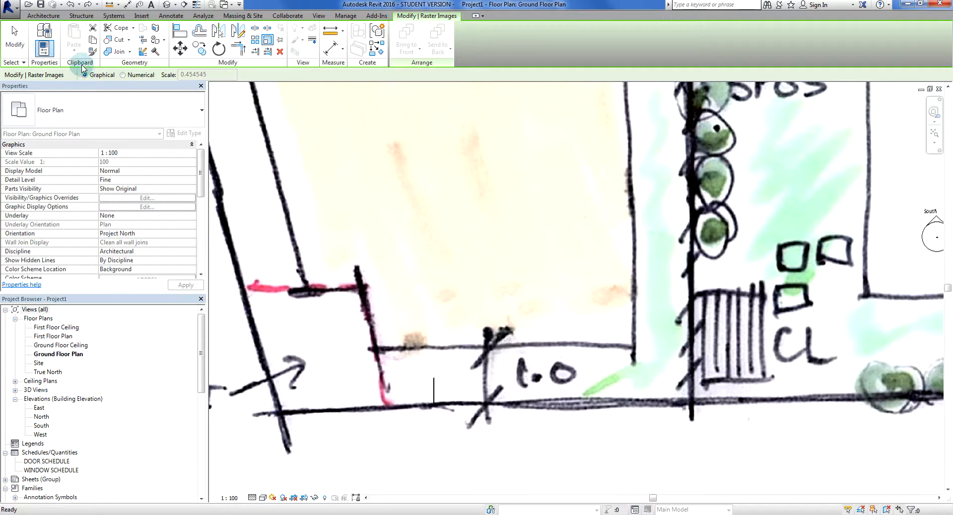
{"action": "left_click", "coordinate": [435, 404]}
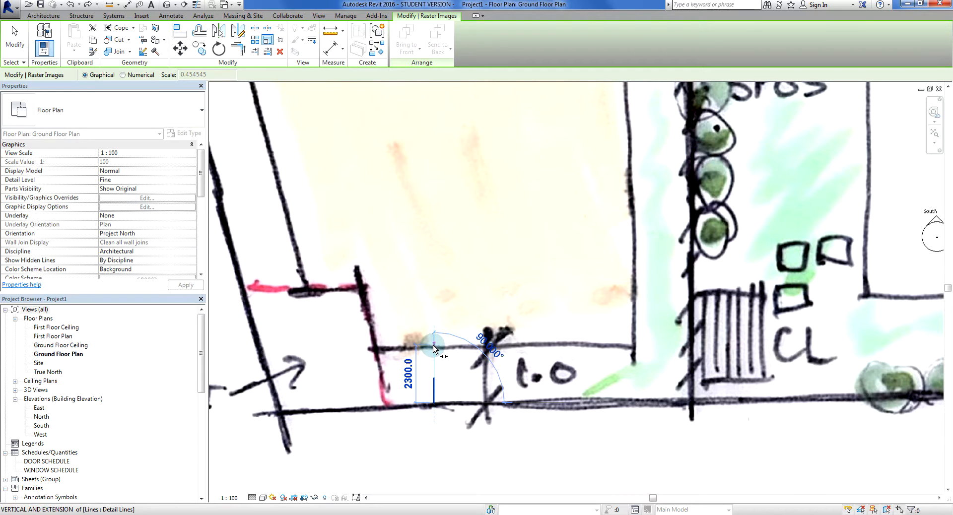
{"action": "scroll", "coordinate": [434, 350], "scroll_direction": "up", "scroll_amount": 2}
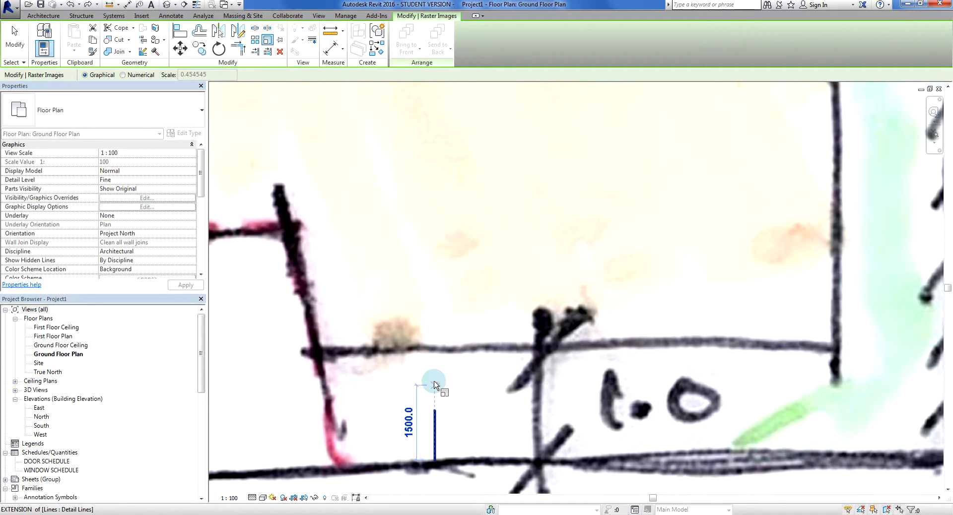
{"action": "left_click", "coordinate": [435, 411]}
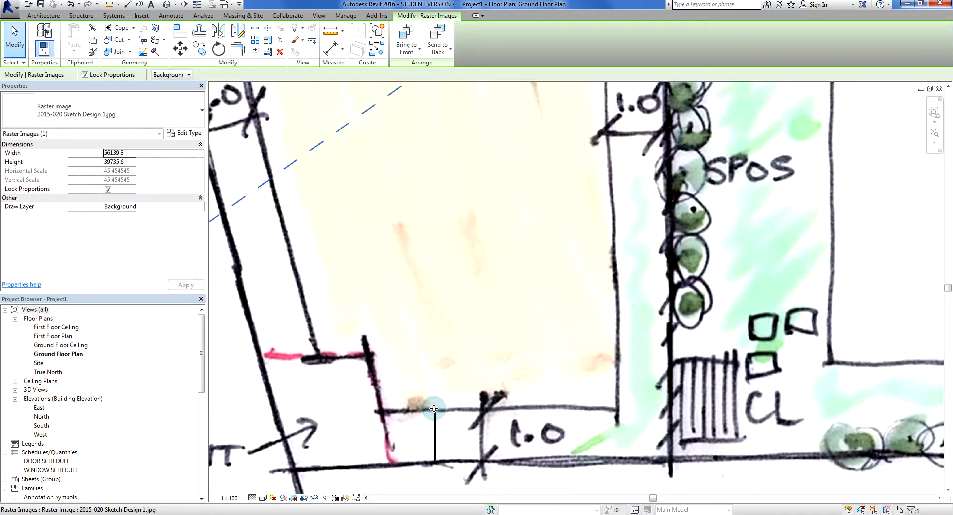
{"action": "key", "text": "Escape"}
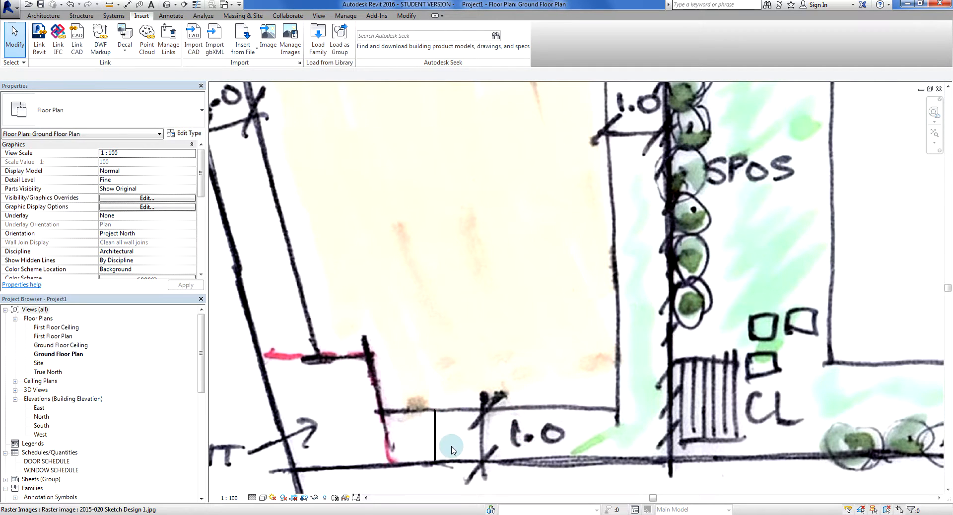
Delete the vertical 1000 mm reference detail line beside U2's 1.0 setback
{"action": "left_click", "coordinate": [436, 442]}
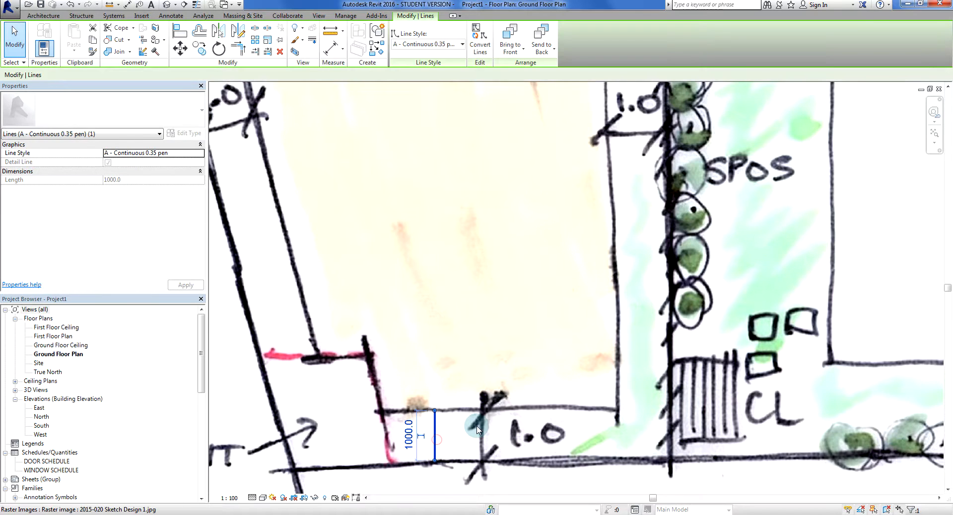
{"action": "key", "text": "Delete"}
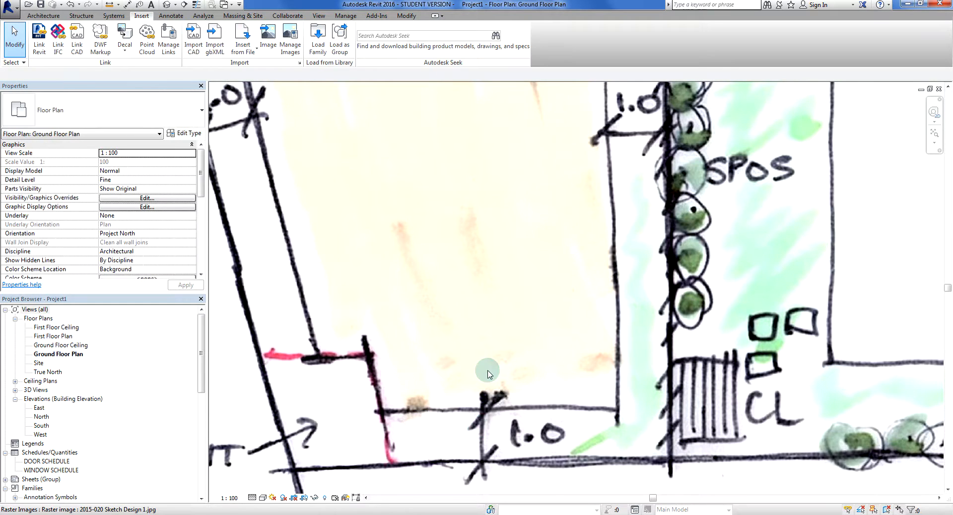
Measure the drawn 4.0 m dimension from U2's wall to the fence line beside the SPOS area
{"action": "scroll", "coordinate": [487, 368], "scroll_direction": "down", "scroll_amount": 3}
{"action": "middle_click_drag", "start_coordinate": [536, 199], "coordinate": [447, 487]}
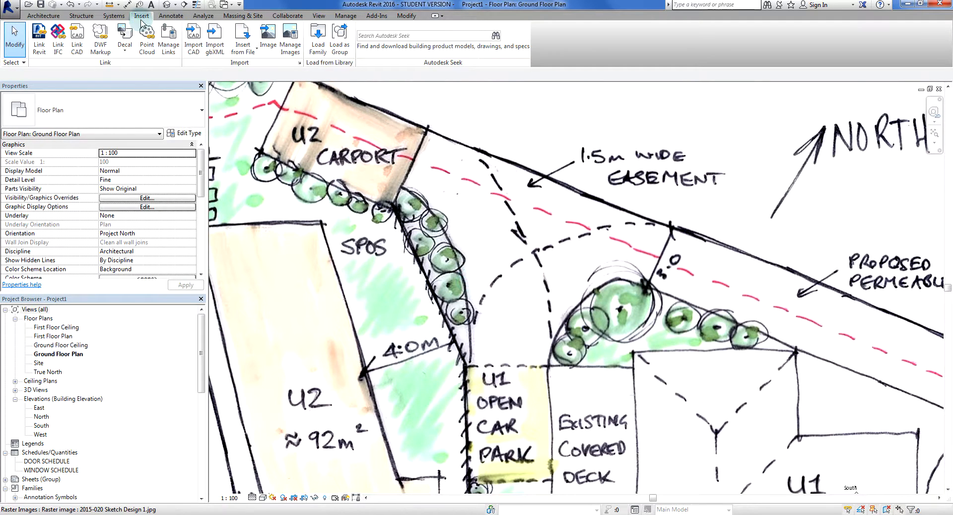
{"action": "left_click", "coordinate": [109, 4]}
{"action": "scroll", "coordinate": [387, 419], "scroll_direction": "up", "scroll_amount": 3}
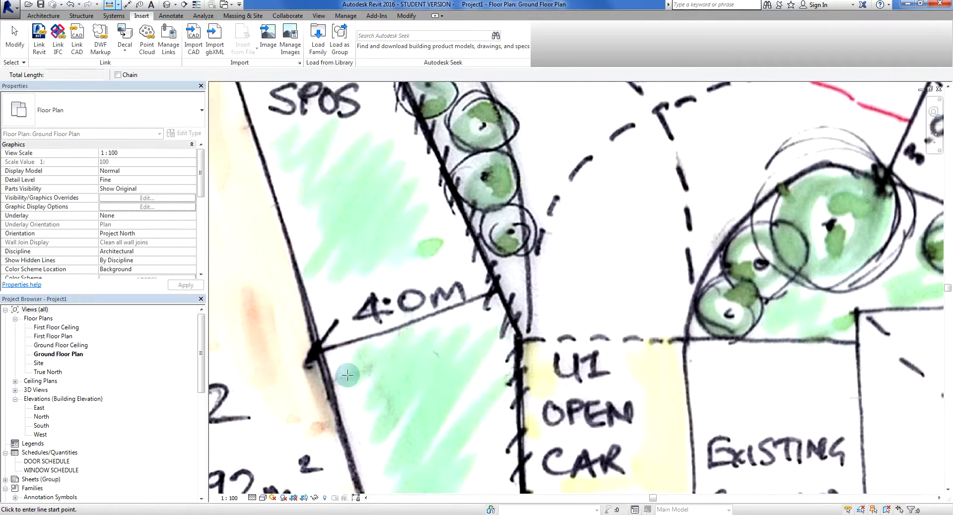
{"action": "left_click", "coordinate": [316, 352]}
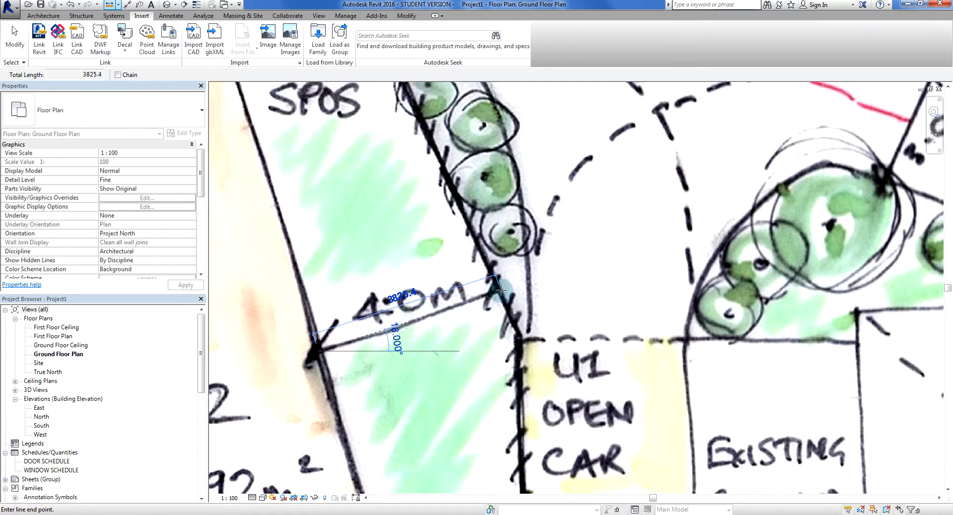
{"action": "key", "text": "Escape"}
{"action": "key", "text": "Escape"}
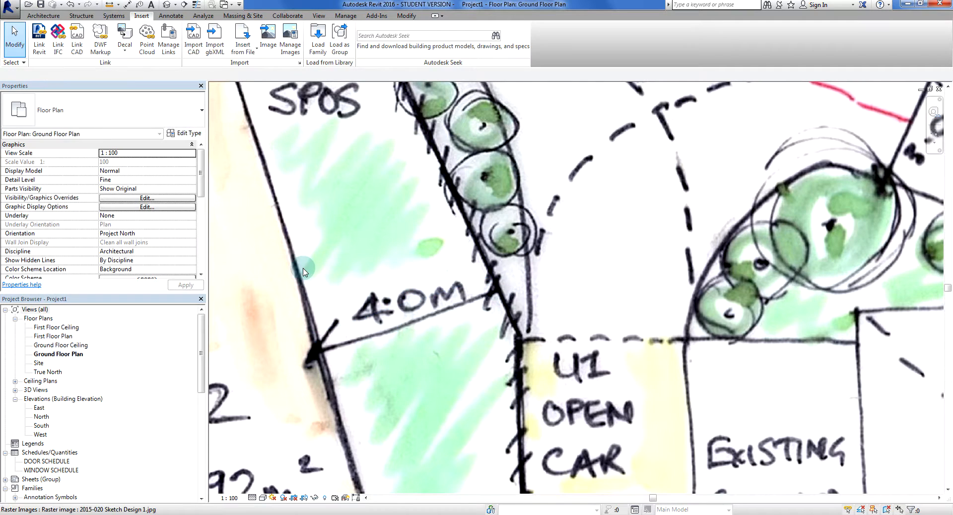
Measure from the fence corner at the U1 open car park across to U2's wall
{"action": "left_click", "coordinate": [110, 6]}
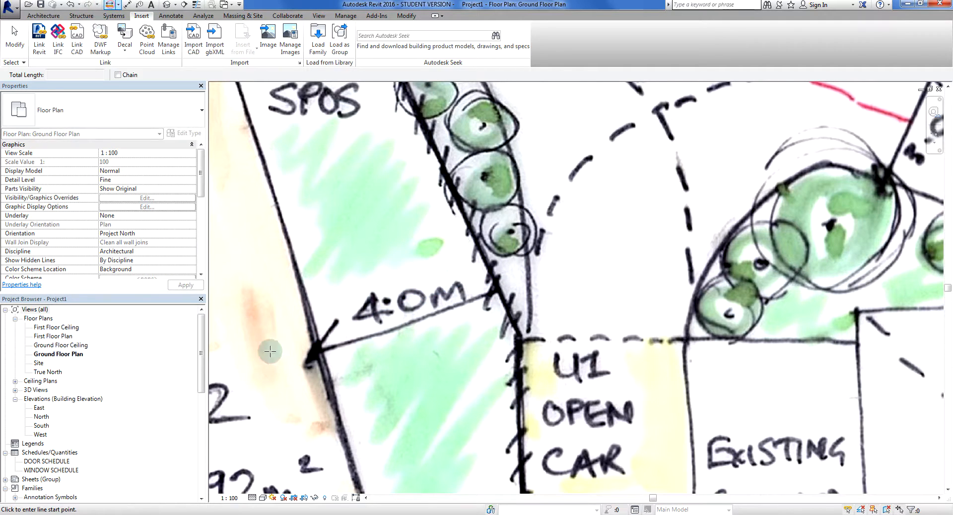
{"action": "left_click", "coordinate": [517, 338]}
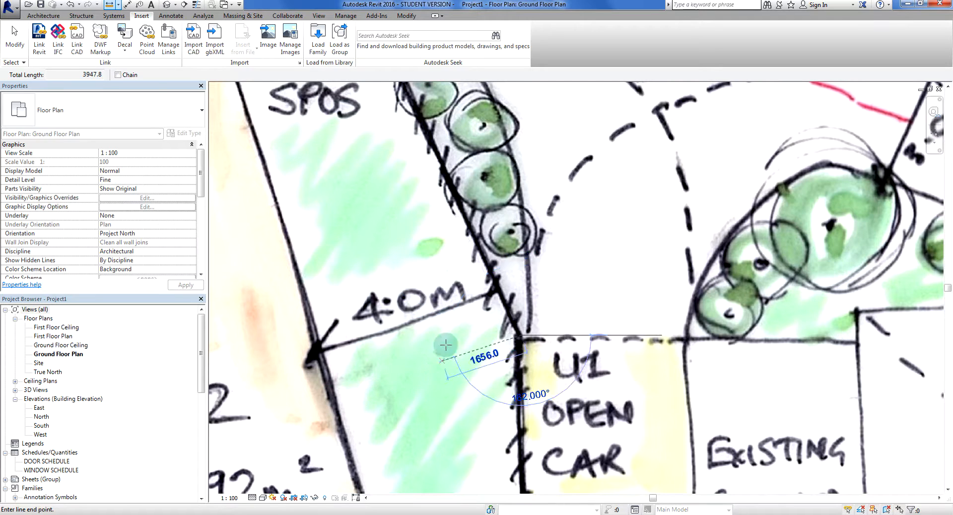
{"action": "key", "text": "Escape"}
{"action": "key", "text": "Escape"}
Measure the proposed driveway's width beside its drawn 3.0 dimension, from the lower edge to the site boundary
{"action": "scroll", "coordinate": [460, 336], "scroll_direction": "down", "scroll_amount": 3}
{"action": "middle_click_drag", "start_coordinate": [573, 252], "coordinate": [495, 420]}
{"action": "middle_click_drag", "start_coordinate": [557, 391], "coordinate": [485, 377]}
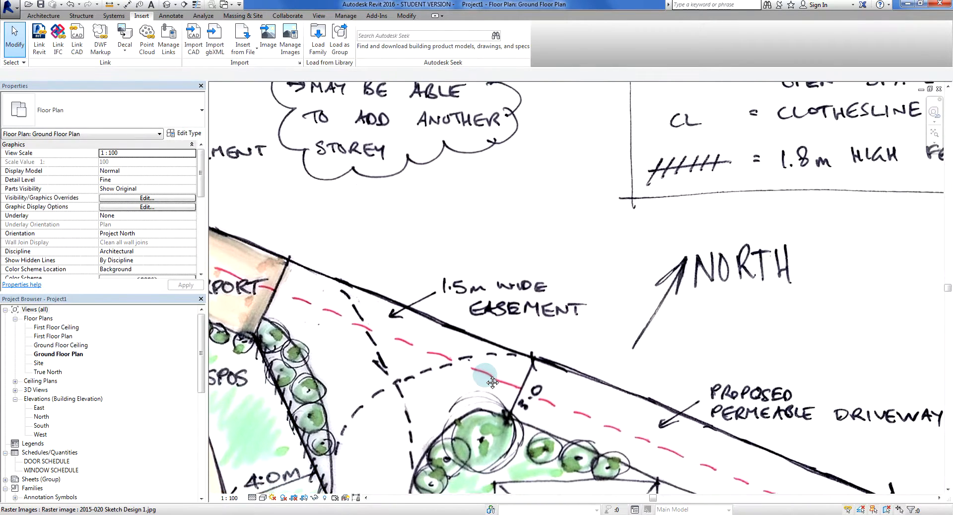
{"action": "scroll", "coordinate": [520, 390], "scroll_direction": "up", "scroll_amount": 2}
{"action": "middle_click_drag", "start_coordinate": [547, 384], "coordinate": [479, 344]}
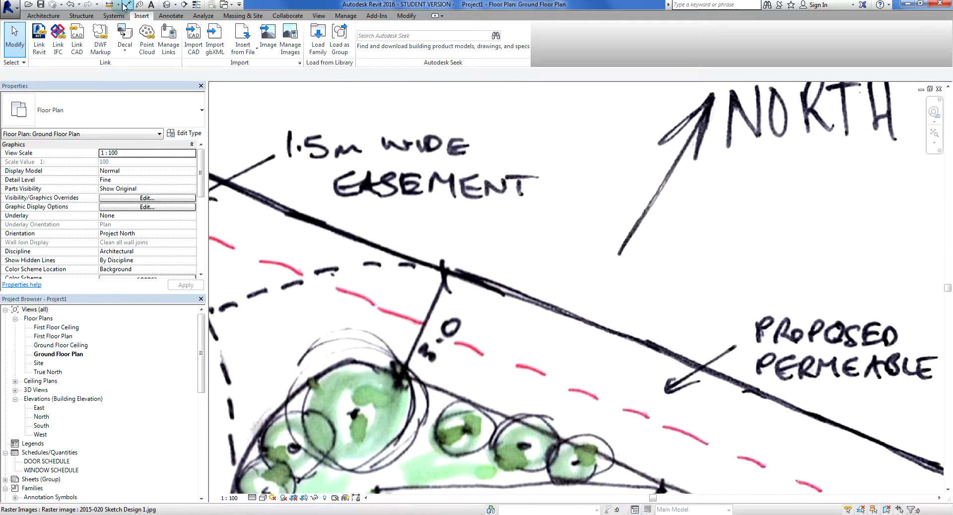
{"action": "left_click", "coordinate": [109, 4]}
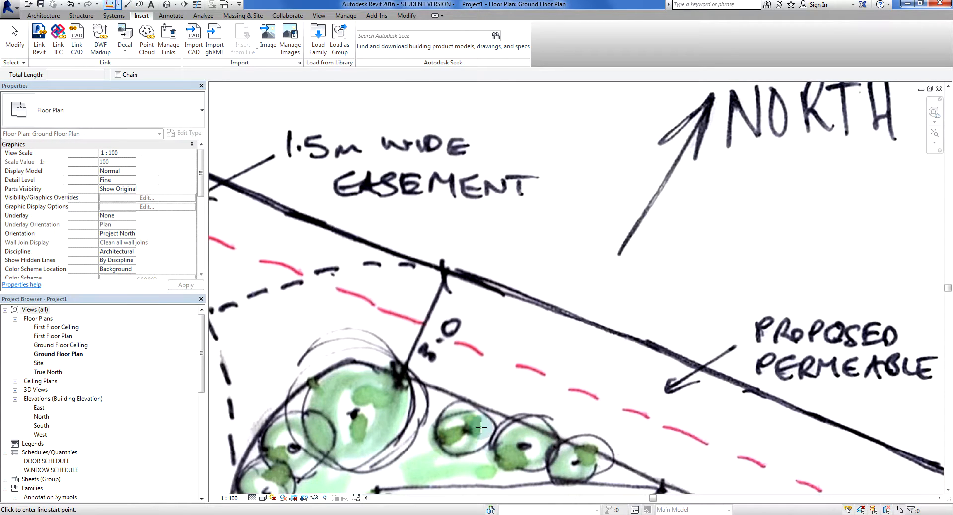
{"action": "left_click", "coordinate": [444, 392]}
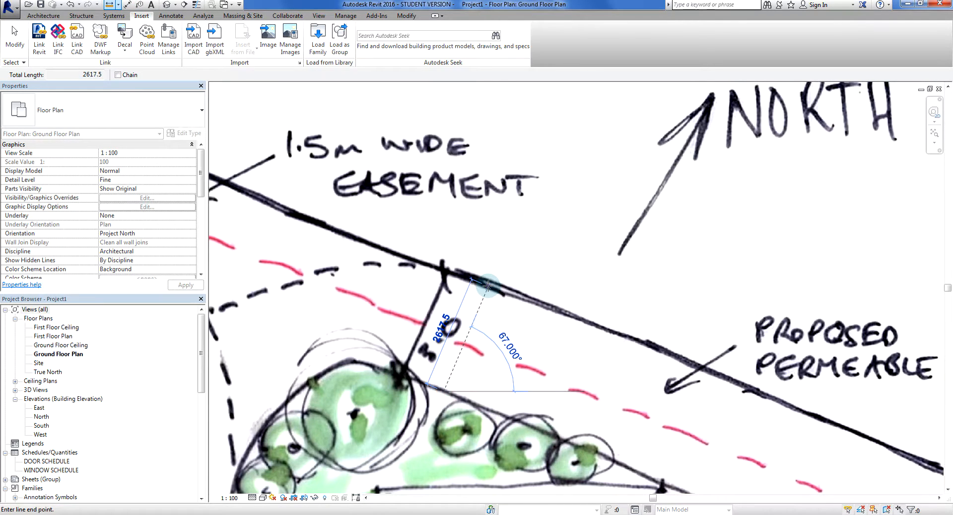
{"action": "scroll", "coordinate": [487, 287], "scroll_direction": "up", "scroll_amount": 2}
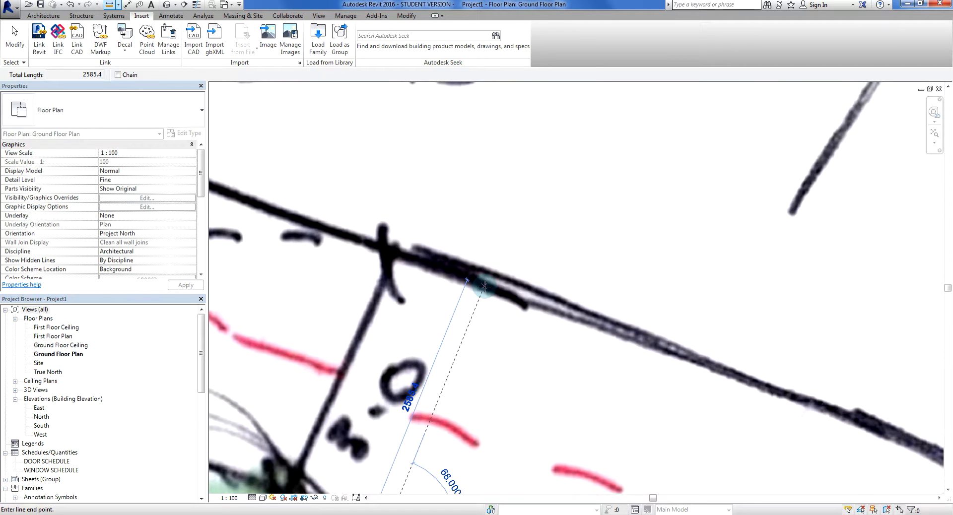
{"action": "scroll", "coordinate": [485, 287], "scroll_direction": "down", "scroll_amount": 2}
{"action": "key", "text": "Escape"}
{"action": "key", "text": "Escape"}
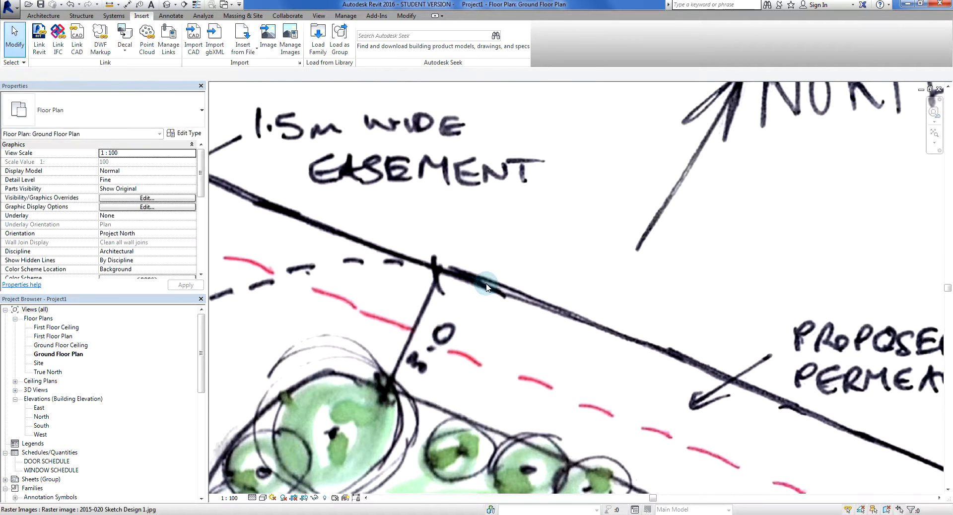
Measure the existing 2.0 m wide easement from its red dashed line near the clothesline to the site boundary
{"action": "scroll", "coordinate": [486, 286], "scroll_direction": "down", "scroll_amount": 2}
{"action": "middle_click_drag", "start_coordinate": [458, 349], "coordinate": [561, 375]}
{"action": "scroll", "coordinate": [560, 358], "scroll_direction": "down", "scroll_amount": 3}
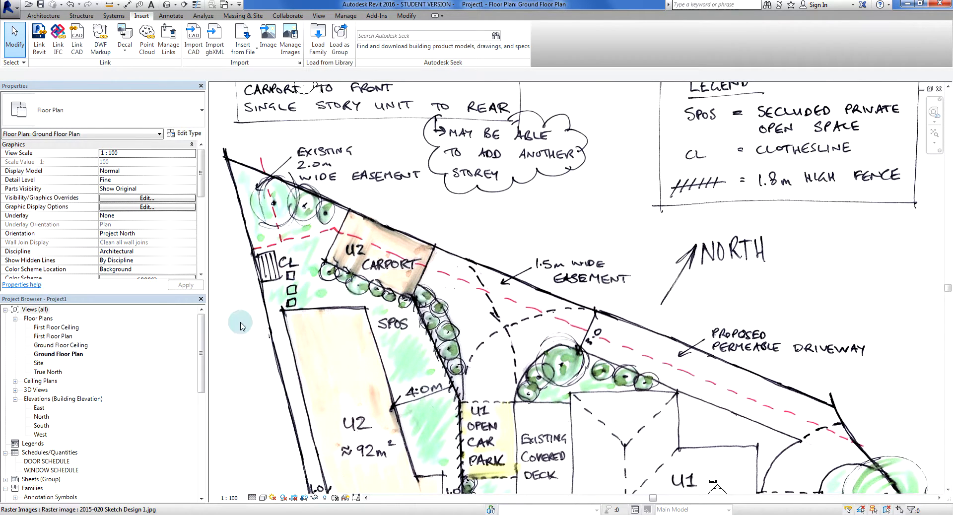
{"action": "scroll", "coordinate": [241, 323], "scroll_direction": "up", "scroll_amount": 3}
{"action": "left_click", "coordinate": [110, 4]}
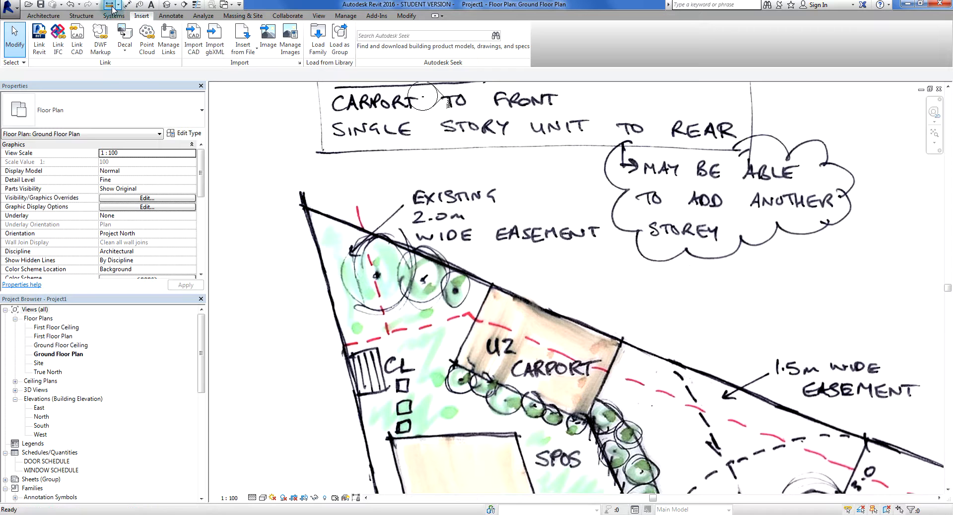
{"action": "scroll", "coordinate": [382, 347], "scroll_direction": "up", "scroll_amount": 3}
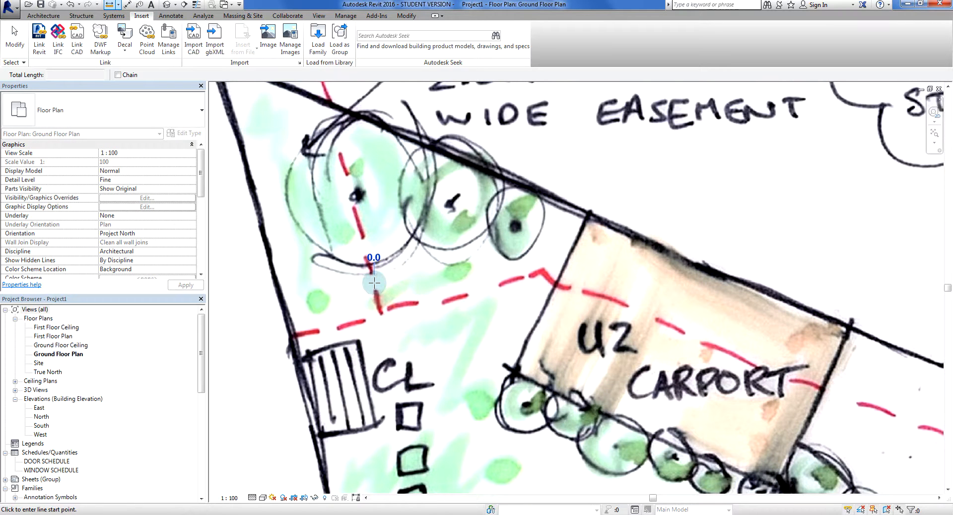
{"action": "left_click", "coordinate": [379, 298]}
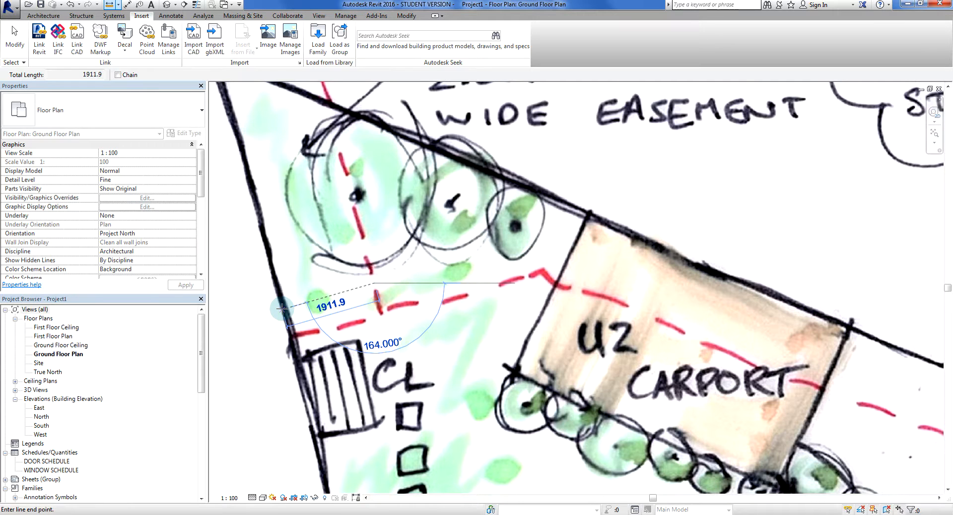
{"action": "key", "text": "Escape"}
{"action": "key", "text": "Escape"}
Move the sketch image upward so it sits centrally between the four elevation markers, then deselect it
{"action": "scroll", "coordinate": [283, 300], "scroll_direction": "down", "scroll_amount": 6}
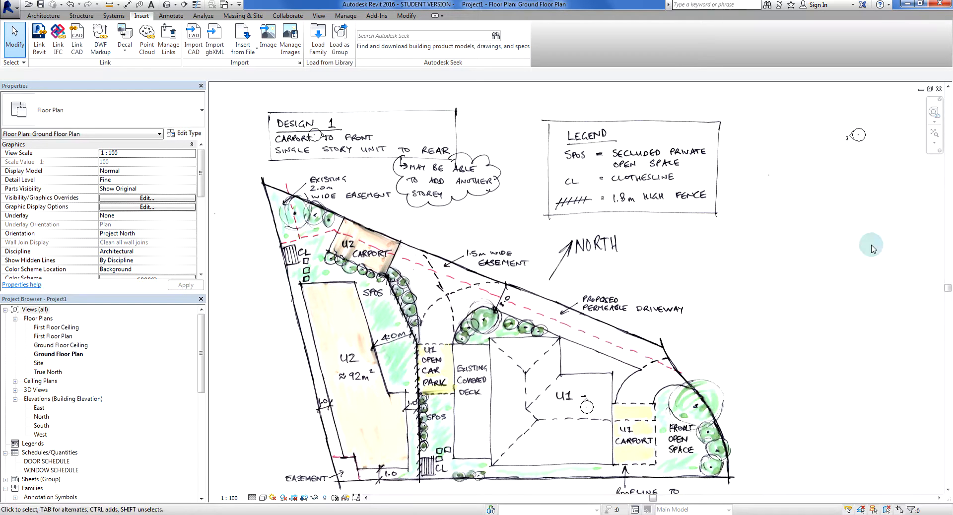
{"action": "scroll", "coordinate": [800, 292], "scroll_direction": "down", "scroll_amount": 6}
{"action": "middle_click_drag", "start_coordinate": [803, 300], "coordinate": [582, 378]}
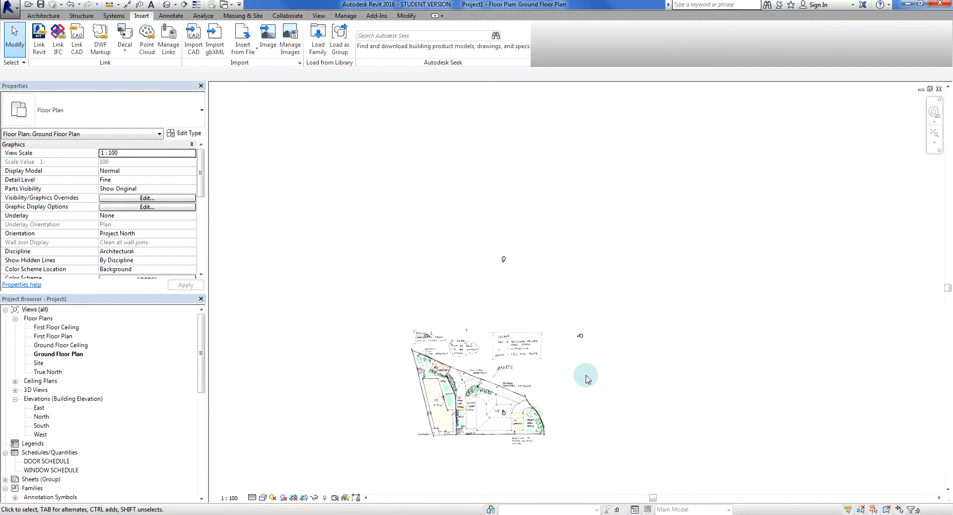
{"action": "left_click", "coordinate": [483, 394]}
{"action": "left_click_drag", "start_coordinate": [483, 393], "coordinate": [498, 352]}
{"action": "scroll", "coordinate": [490, 300], "scroll_direction": "up", "scroll_amount": 2}
{"action": "left_click", "coordinate": [757, 374]}
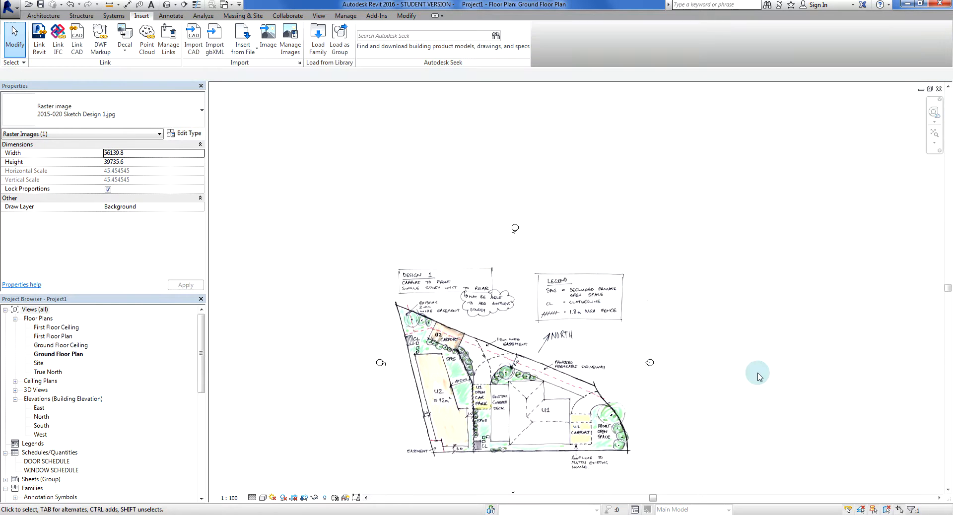
{"action": "scroll", "coordinate": [763, 375], "scroll_direction": "down", "scroll_amount": 2}
{"action": "middle_click_drag", "start_coordinate": [763, 375], "coordinate": [656, 313]}
{"action": "scroll", "coordinate": [647, 306], "scroll_direction": "up", "scroll_amount": 1}
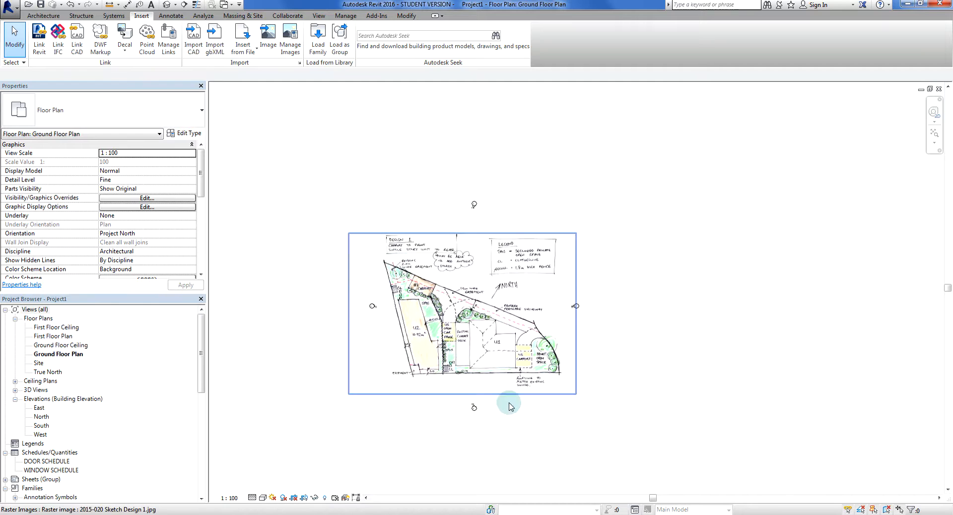
{"action": "middle_click_drag", "start_coordinate": [638, 403], "coordinate": [692, 432]}
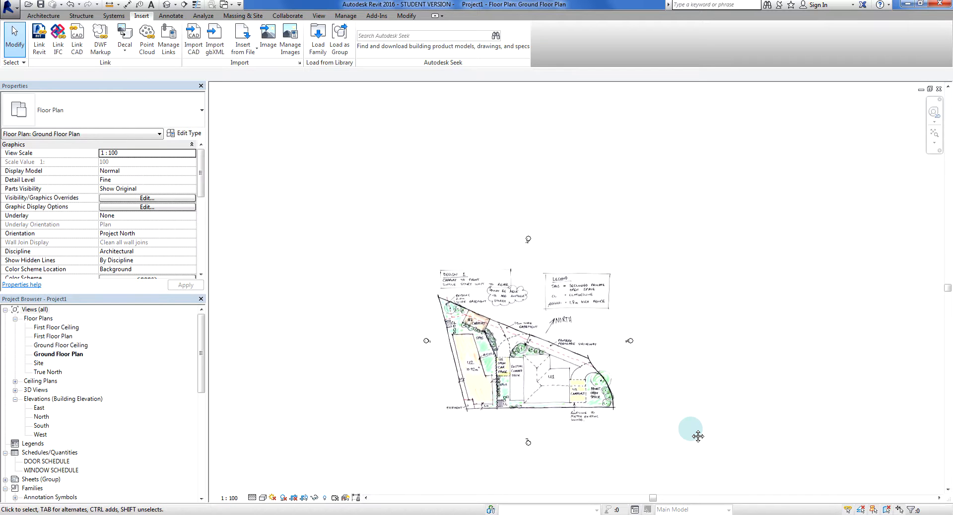
{"action": "scroll", "coordinate": [338, 367], "scroll_direction": "up", "scroll_amount": 5}
{"action": "mouse_move", "coordinate": [375, 360]}
{"action": "middle_mouse_down"}
{"action": "mouse_move", "coordinate": [250, 365]}
{"action": "mouse_move", "coordinate": [236, 339]}
{"action": "middle_mouse_up"}
{"action": "scroll", "coordinate": [298, 367], "scroll_direction": "down", "scroll_amount": 1}
{"action": "scroll", "coordinate": [249, 364], "scroll_direction": "up", "scroll_amount": 1}
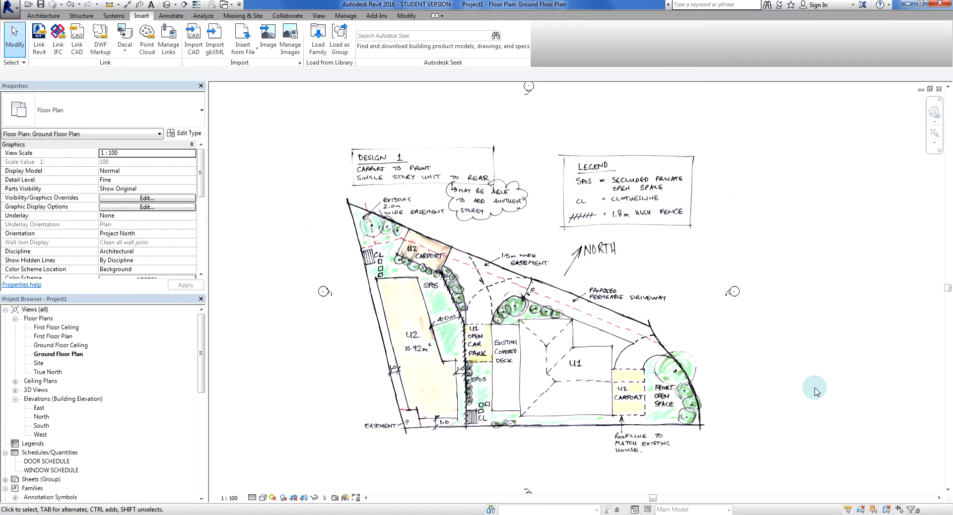
{"action": "middle_click_drag", "start_coordinate": [815, 382], "coordinate": [825, 393]}
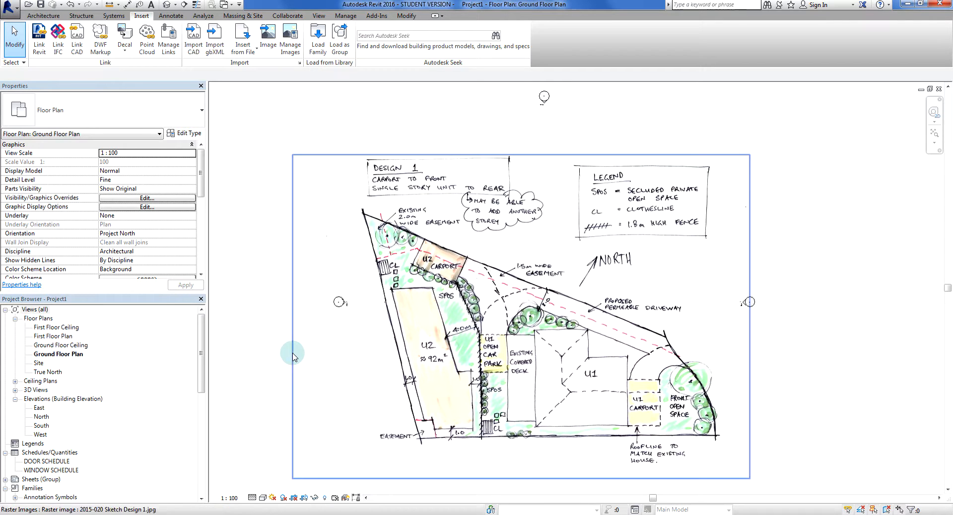
{"action": "middle_click_drag", "start_coordinate": [296, 358], "coordinate": [280, 356]}
{"action": "scroll", "coordinate": [280, 356], "scroll_direction": "up", "scroll_amount": 2}
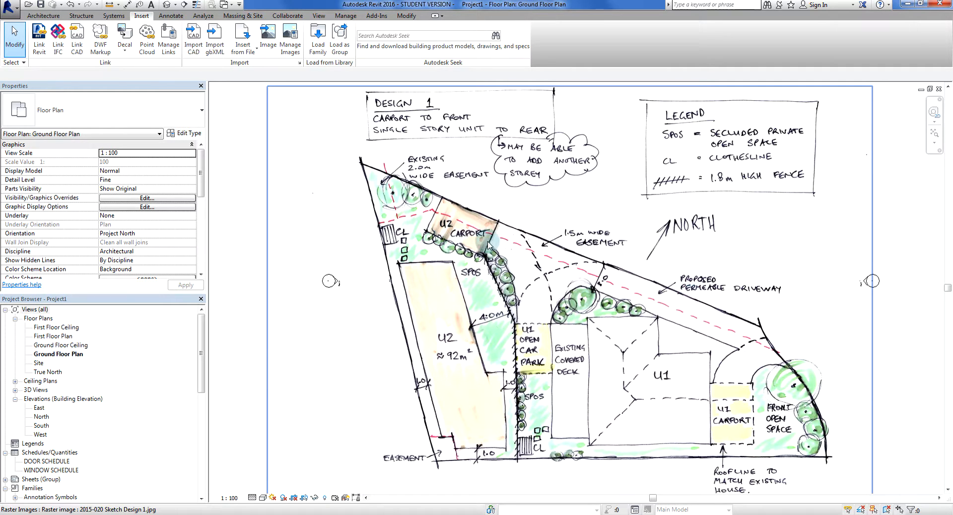
{"action": "middle_click_drag", "start_coordinate": [614, 371], "coordinate": [590, 365]}
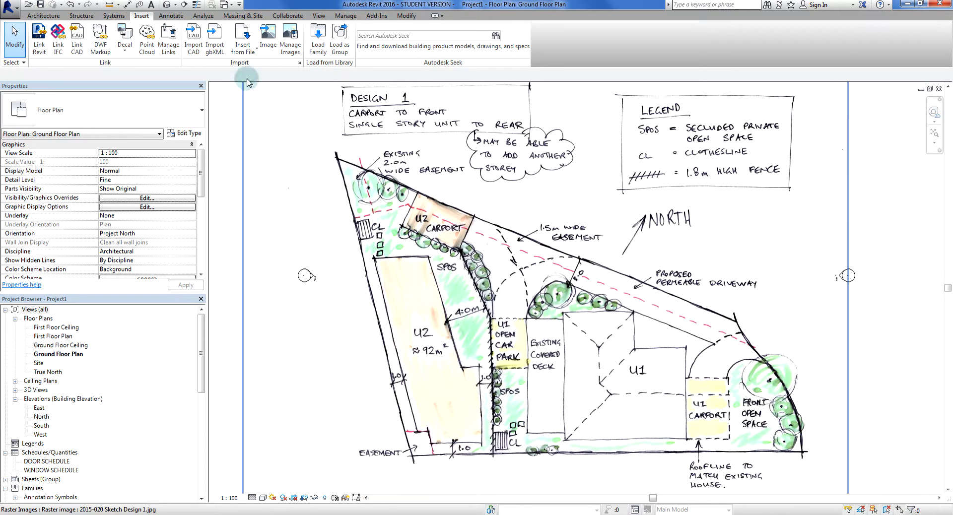
Start a filled region and set its type to Yellow - Opaque
{"action": "left_click", "coordinate": [169, 15]}
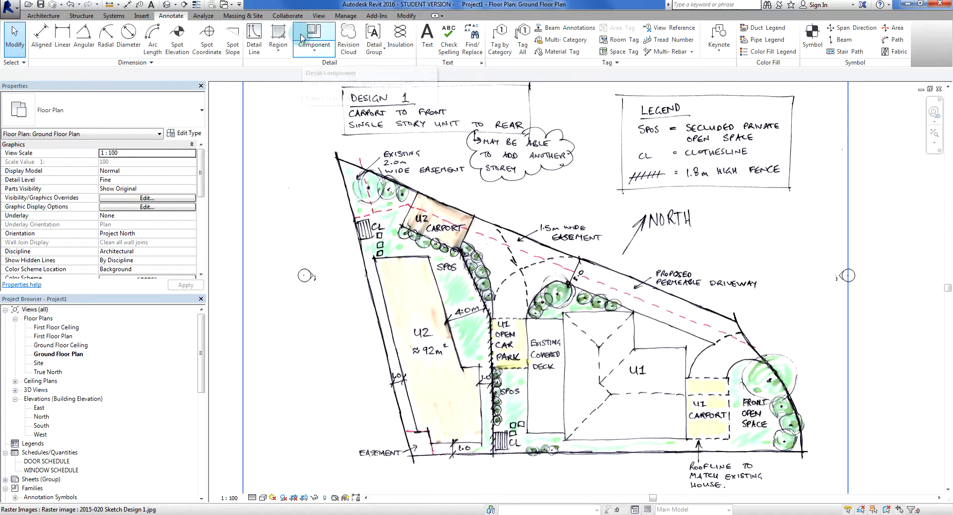
{"action": "left_click", "coordinate": [279, 54]}
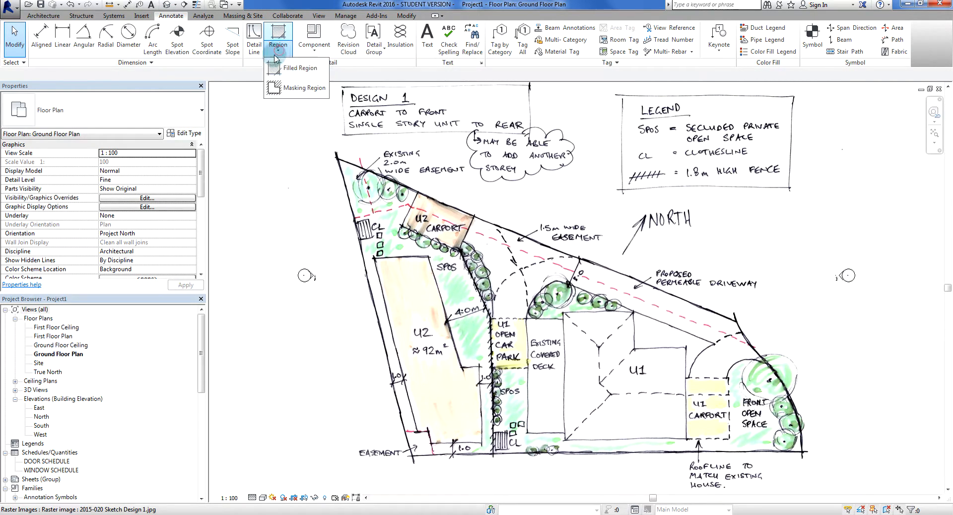
{"action": "left_click", "coordinate": [323, 75]}
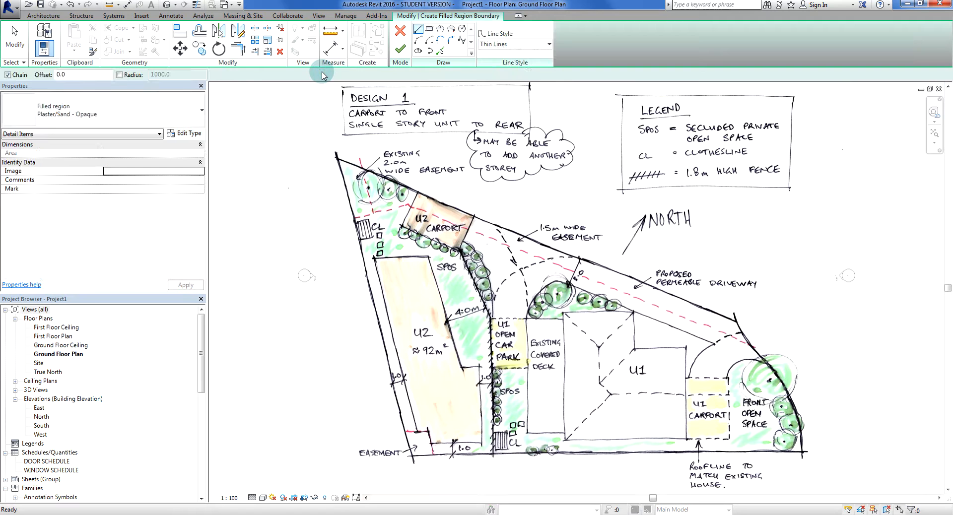
{"action": "left_click", "coordinate": [128, 119]}
{"action": "left_click_drag", "start_coordinate": [198, 209], "coordinate": [195, 153]}
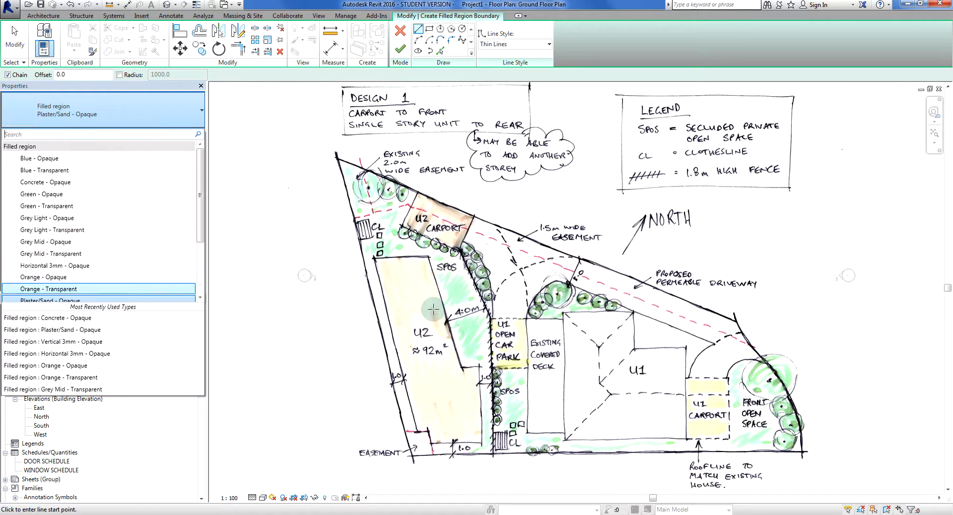
{"action": "left_click_drag", "start_coordinate": [197, 202], "coordinate": [198, 268]}
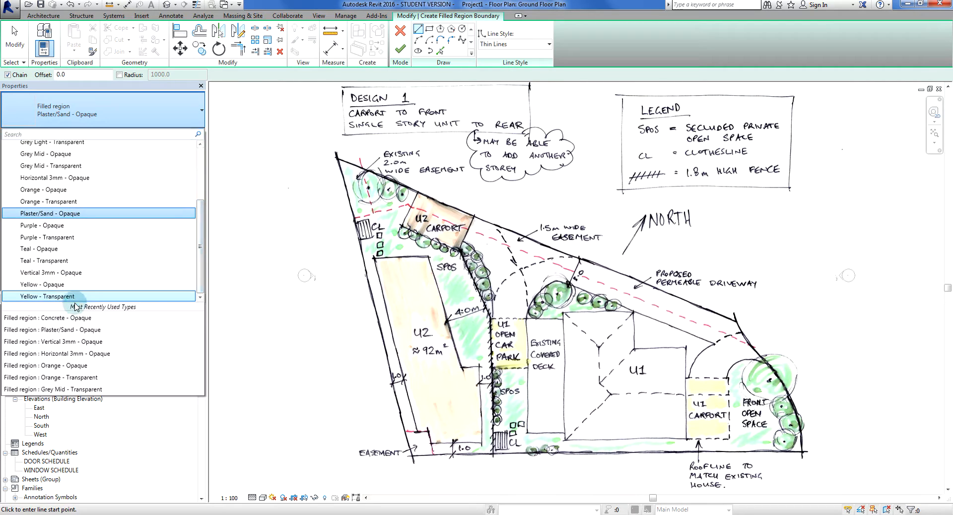
{"action": "left_click", "coordinate": [29, 286]}
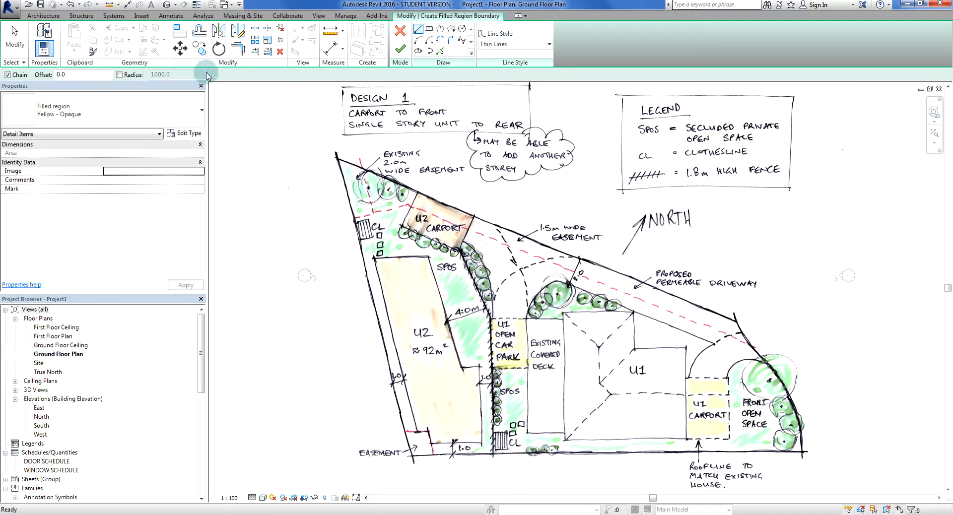
Set the region's boundary line style to A - Continuous 0.50 pen
{"action": "left_click", "coordinate": [532, 46]}
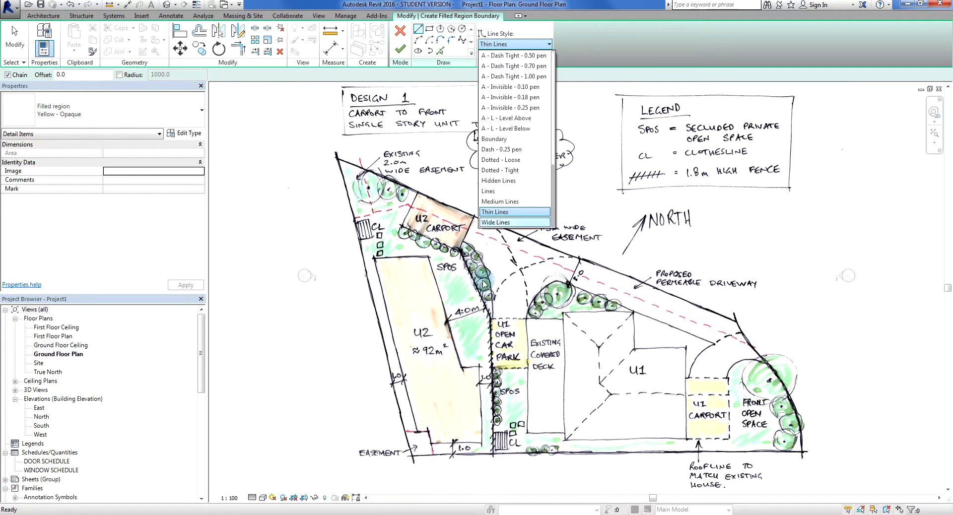
{"action": "left_click_drag", "start_coordinate": [554, 179], "coordinate": [554, 62]}
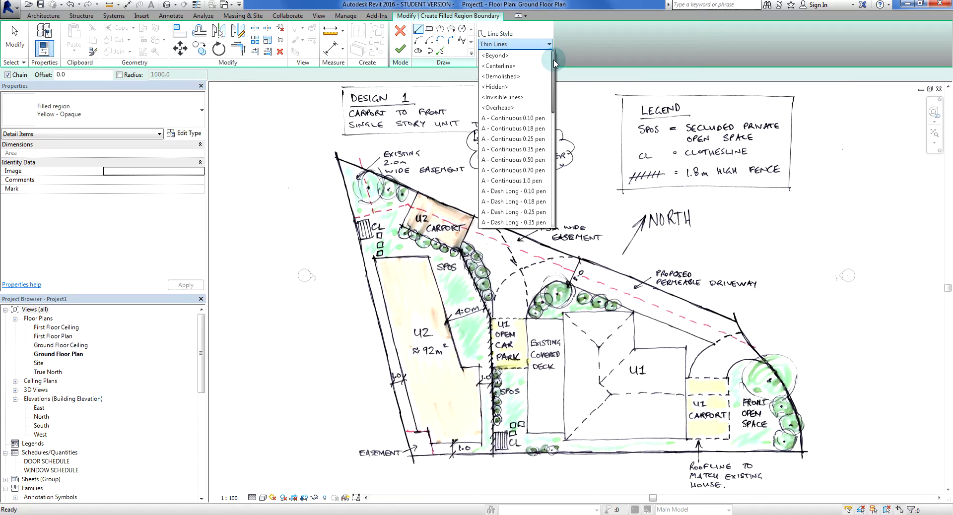
{"action": "left_click", "coordinate": [506, 161]}
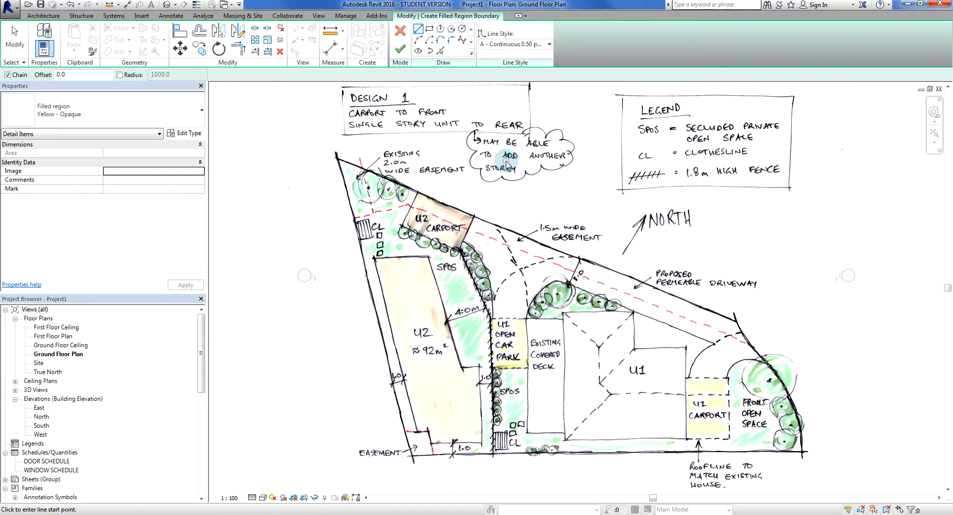
Trace the U2 unit's upper edge, about 5100 mm long, its sloping side facing the SPOS area and the short horizontal return below it
{"action": "left_click", "coordinate": [374, 258]}
{"action": "scroll", "coordinate": [415, 259], "scroll_direction": "up", "scroll_amount": 7}
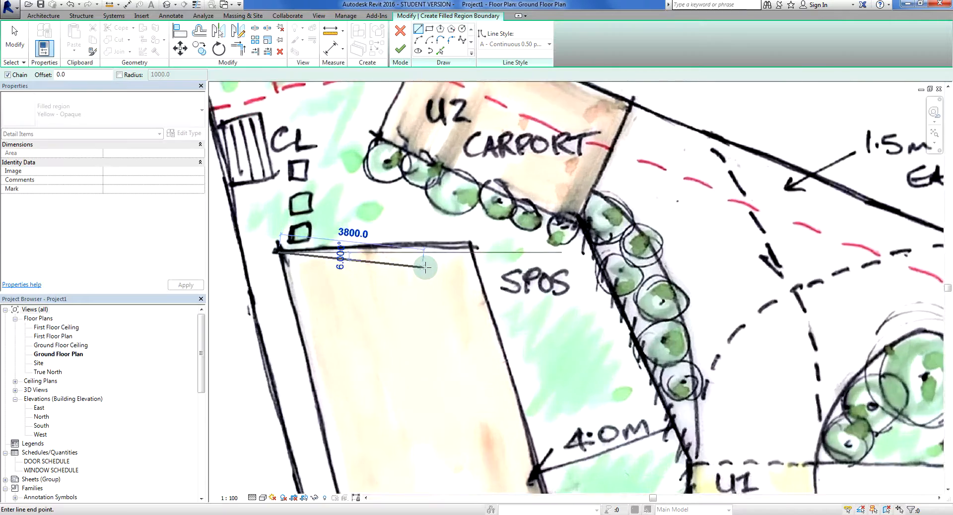
{"action": "left_click", "coordinate": [489, 246]}
{"action": "scroll", "coordinate": [531, 348], "scroll_direction": "down", "scroll_amount": 3}
{"action": "middle_click_drag", "start_coordinate": [596, 442], "coordinate": [477, 219]}
{"action": "scroll", "coordinate": [451, 328], "scroll_direction": "up", "scroll_amount": 3}
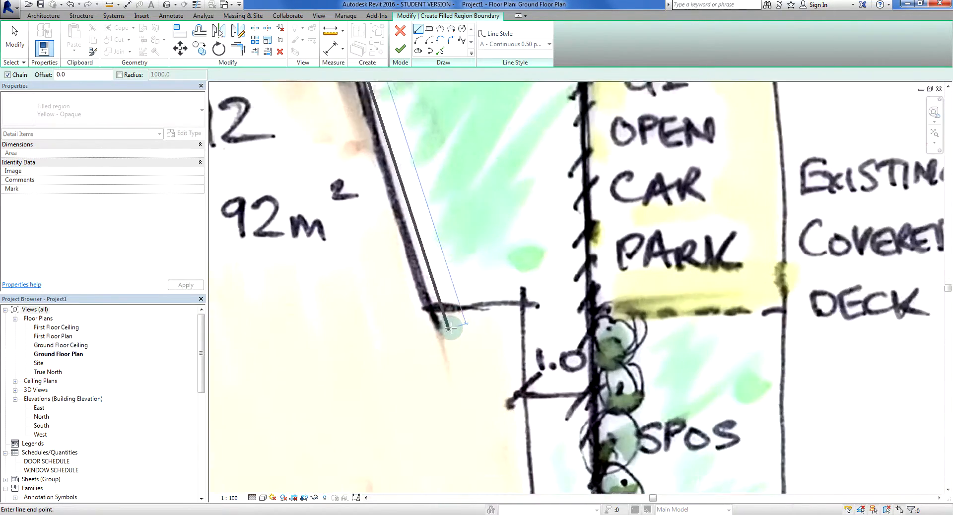
{"action": "scroll", "coordinate": [450, 328], "scroll_direction": "up", "scroll_amount": 1}
{"action": "left_click", "coordinate": [428, 308]}
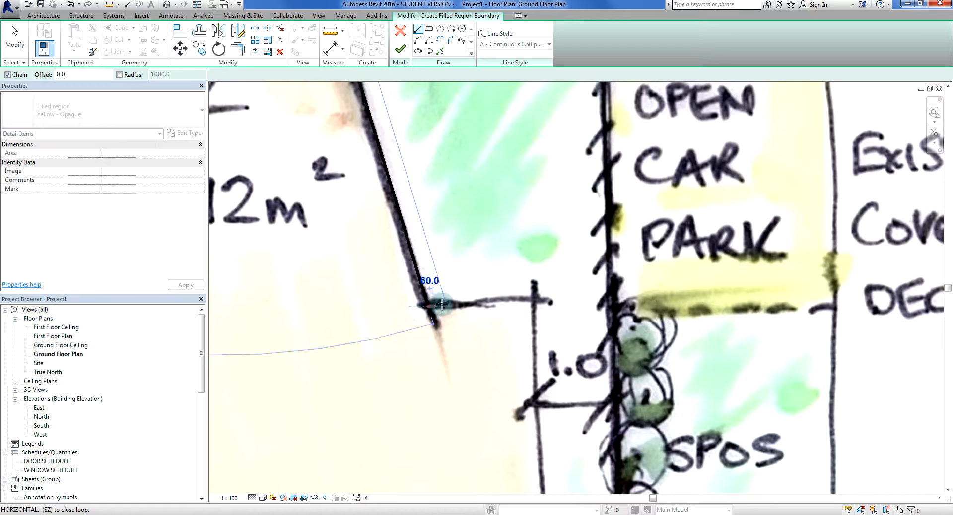
{"action": "left_click", "coordinate": [535, 303]}
Continue the U2 outline down the vertical side for about 6800 mm, along the lower edge and around the notch at the easement, about 1100 by 900 mm
{"action": "scroll", "coordinate": [553, 356], "scroll_direction": "down", "scroll_amount": 2}
{"action": "middle_click_drag", "start_coordinate": [559, 481], "coordinate": [518, 271]}
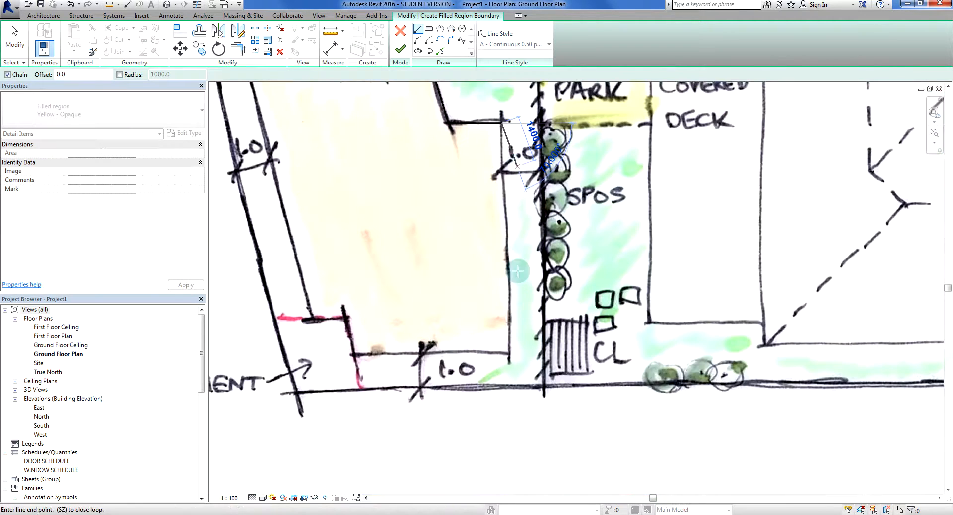
{"action": "scroll", "coordinate": [522, 335], "scroll_direction": "up", "scroll_amount": 2}
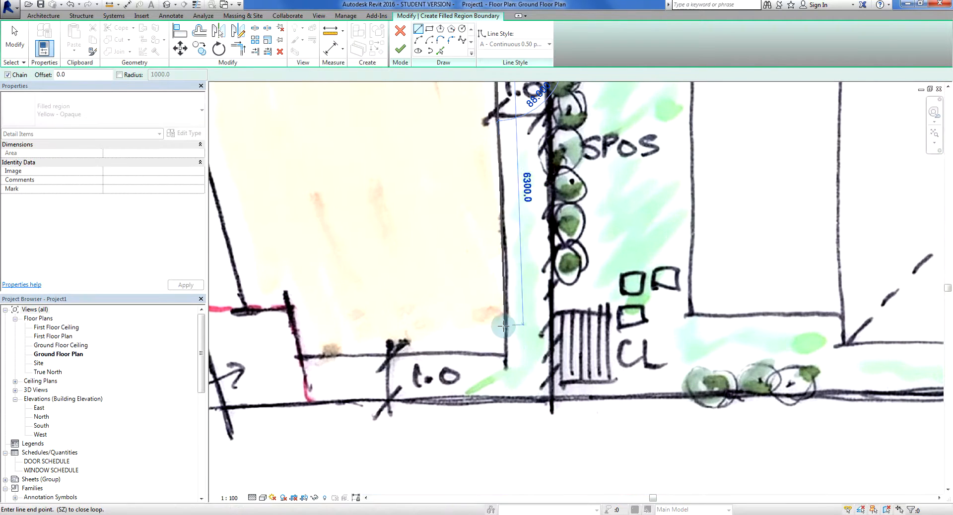
{"action": "left_click", "coordinate": [496, 349]}
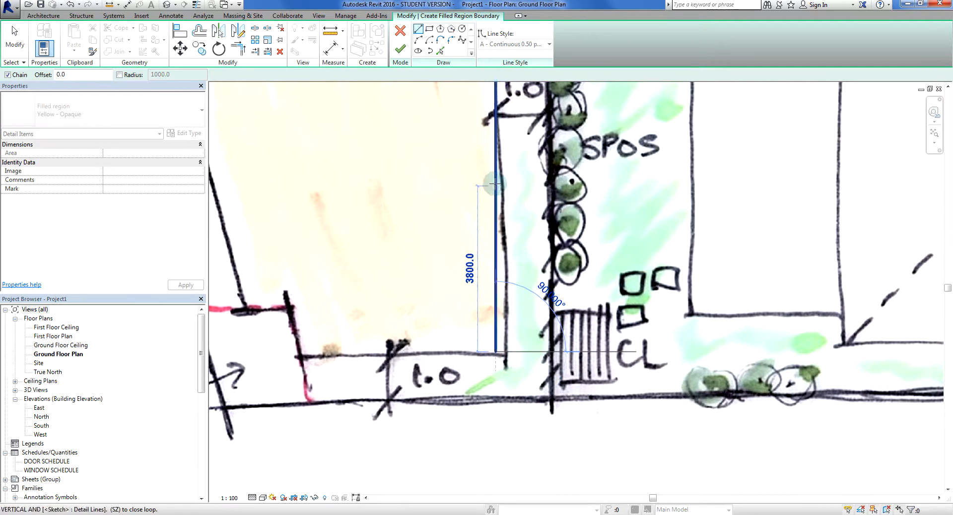
{"action": "left_click", "coordinate": [496, 351]}
{"action": "left_click", "coordinate": [299, 355]}
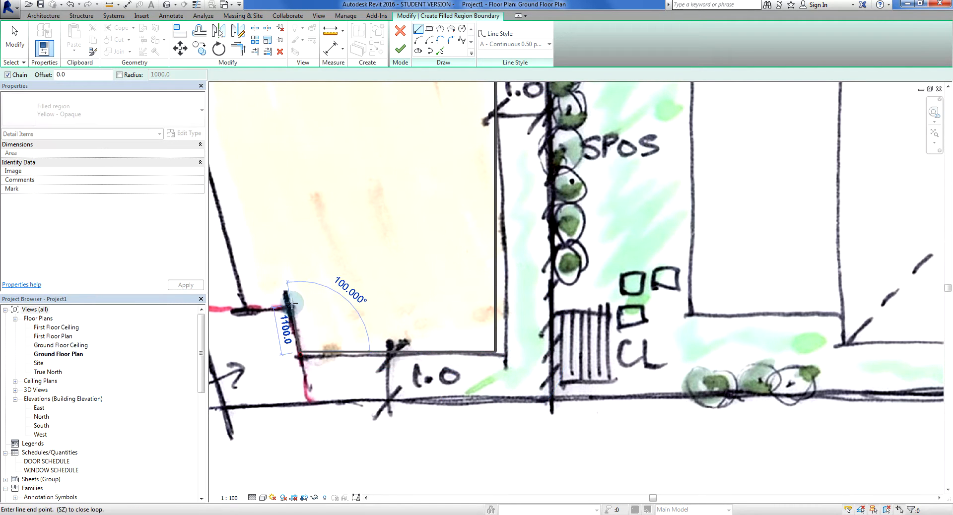
{"action": "left_click", "coordinate": [286, 306]}
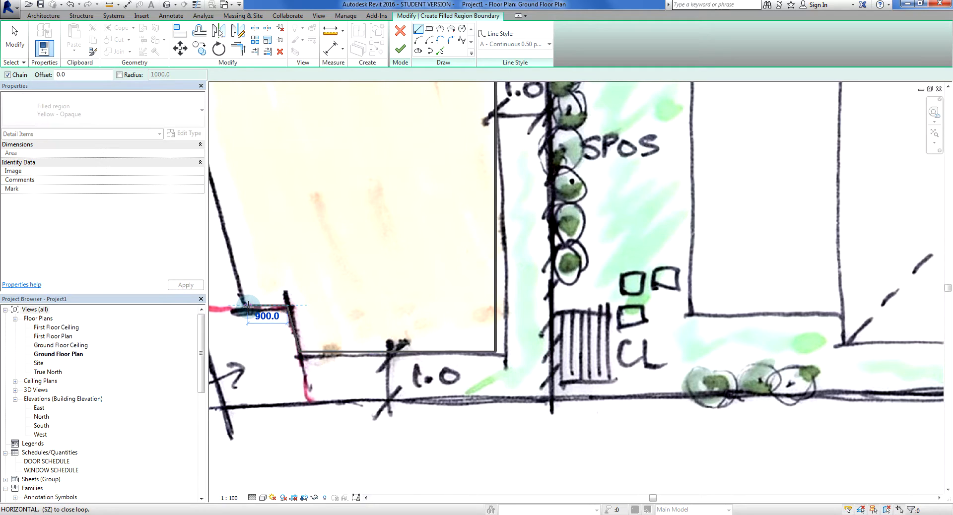
{"action": "left_click", "coordinate": [247, 307]}
Close the U2 outline along its long sloping side at the starting corner and finish the filled region
{"action": "scroll", "coordinate": [247, 306], "scroll_direction": "down", "scroll_amount": 1}
{"action": "middle_click_drag", "start_coordinate": [260, 259], "coordinate": [516, 504]}
{"action": "middle_click_drag", "start_coordinate": [456, 211], "coordinate": [461, 482]}
{"action": "scroll", "coordinate": [391, 316], "scroll_direction": "up", "scroll_amount": 2}
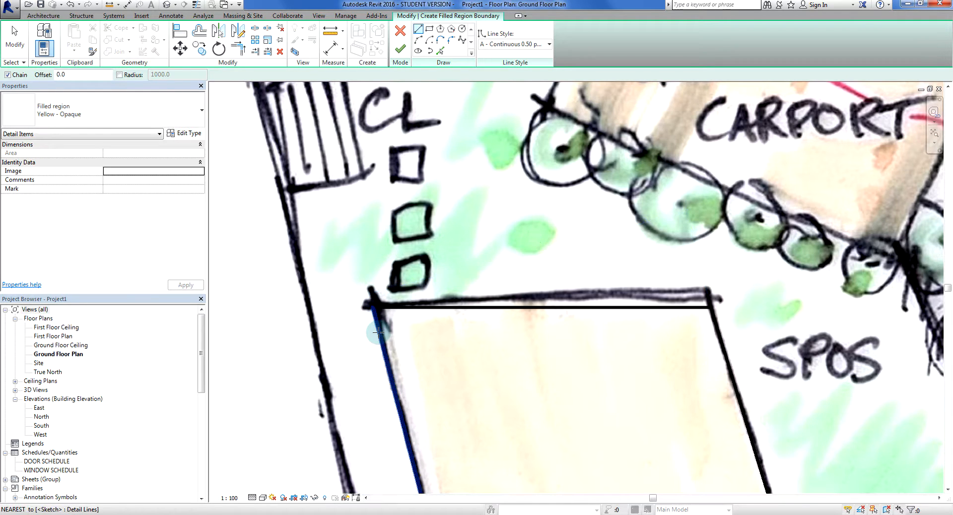
{"action": "scroll", "coordinate": [380, 335], "scroll_direction": "down", "scroll_amount": 1}
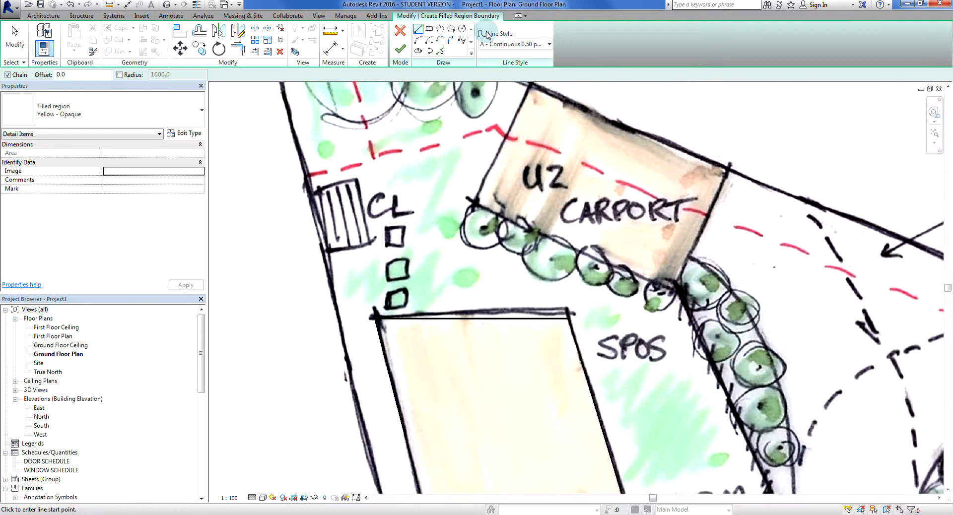
{"action": "left_click", "coordinate": [401, 49]}
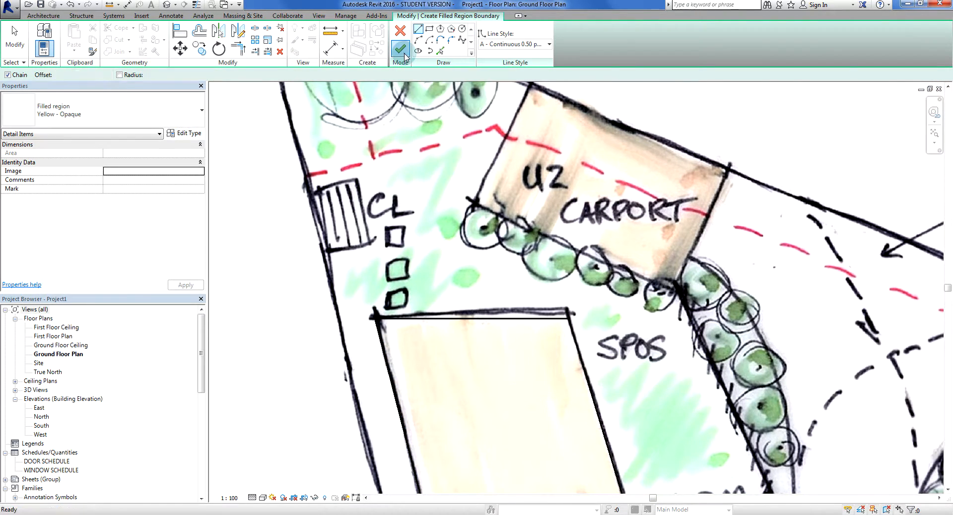
{"action": "left_click", "coordinate": [291, 387]}
{"action": "scroll", "coordinate": [295, 262], "scroll_direction": "down", "scroll_amount": 2}
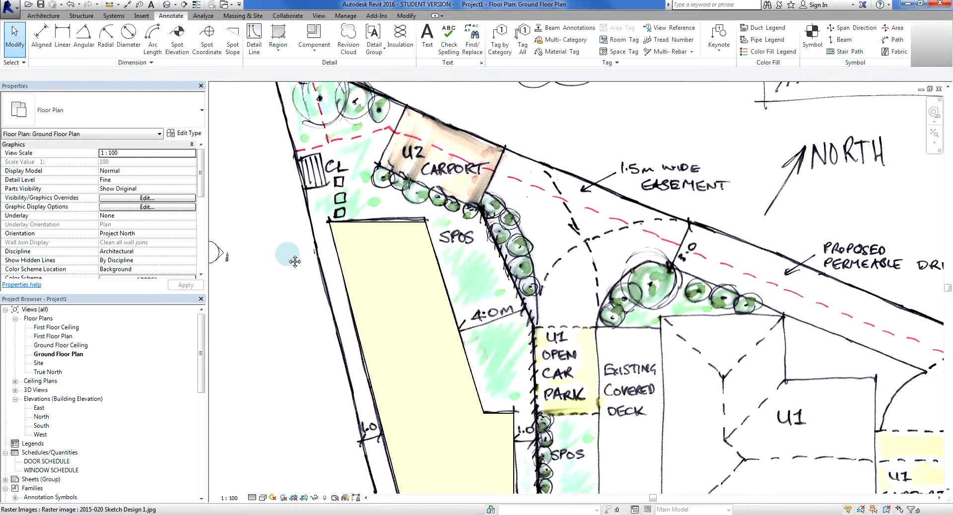
Start another filled region and set its type to Green - Opaque
{"action": "scroll", "coordinate": [293, 250], "scroll_direction": "down", "scroll_amount": 1}
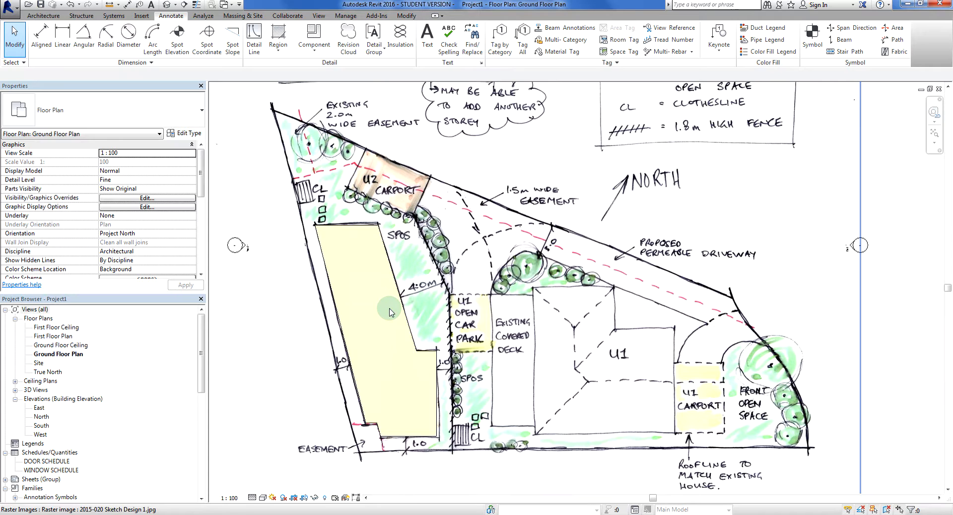
{"action": "middle_click_drag", "start_coordinate": [391, 313], "coordinate": [401, 366]}
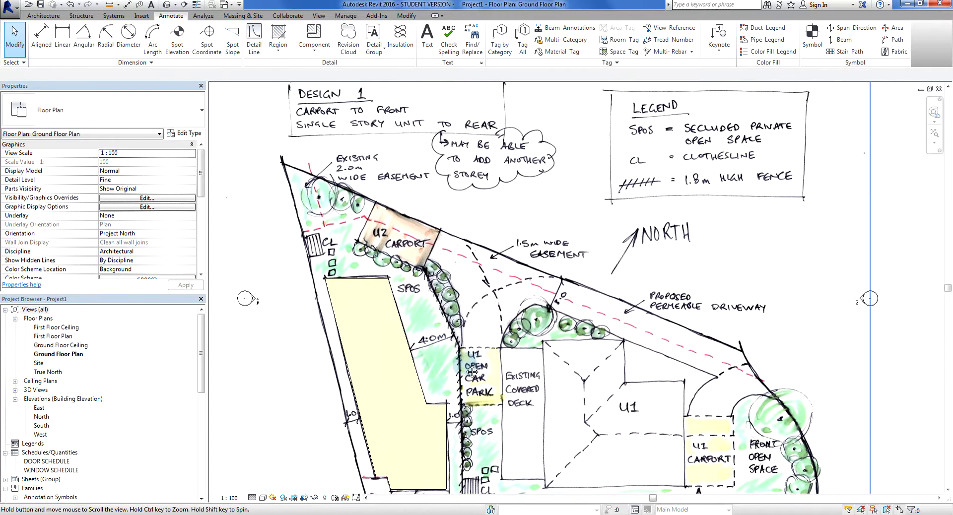
{"action": "scroll", "coordinate": [471, 372], "scroll_direction": "up", "scroll_amount": 1}
{"action": "scroll", "coordinate": [313, 173], "scroll_direction": "up", "scroll_amount": 1}
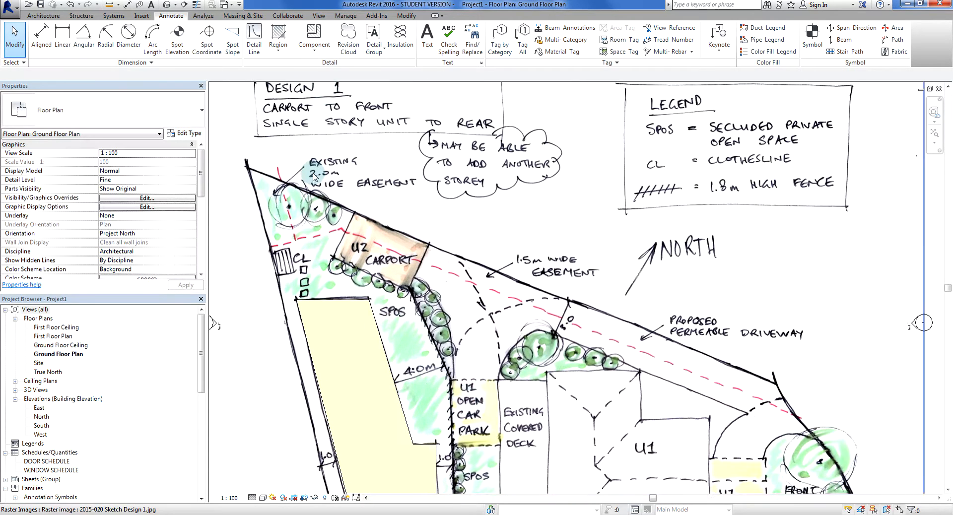
{"action": "left_click", "coordinate": [274, 54]}
{"action": "left_click", "coordinate": [302, 71]}
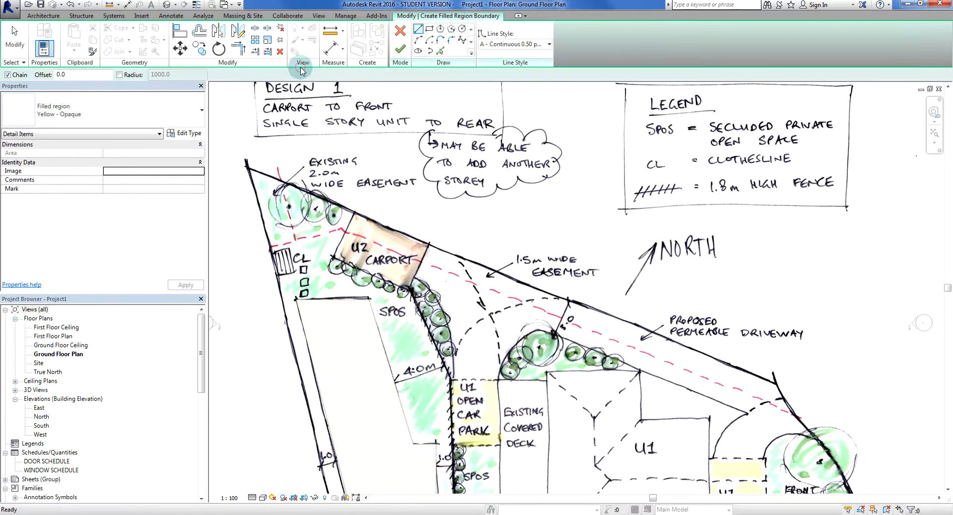
{"action": "left_click", "coordinate": [120, 110]}
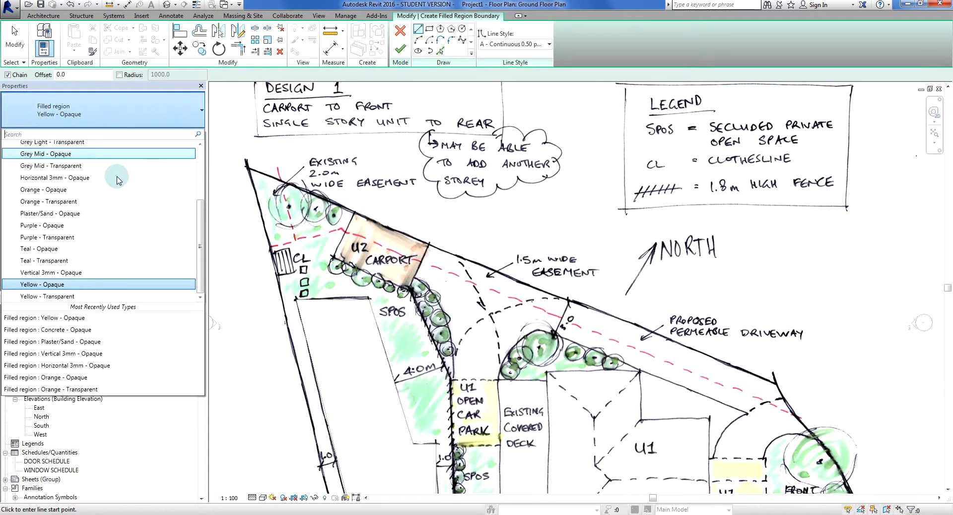
{"action": "left_click_drag", "start_coordinate": [200, 245], "coordinate": [208, 188]}
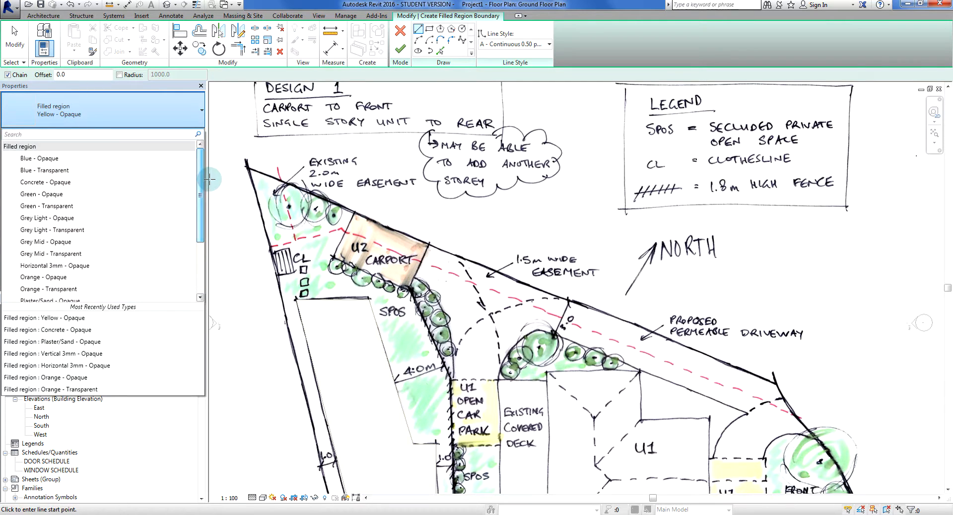
{"action": "left_click", "coordinate": [42, 196]}
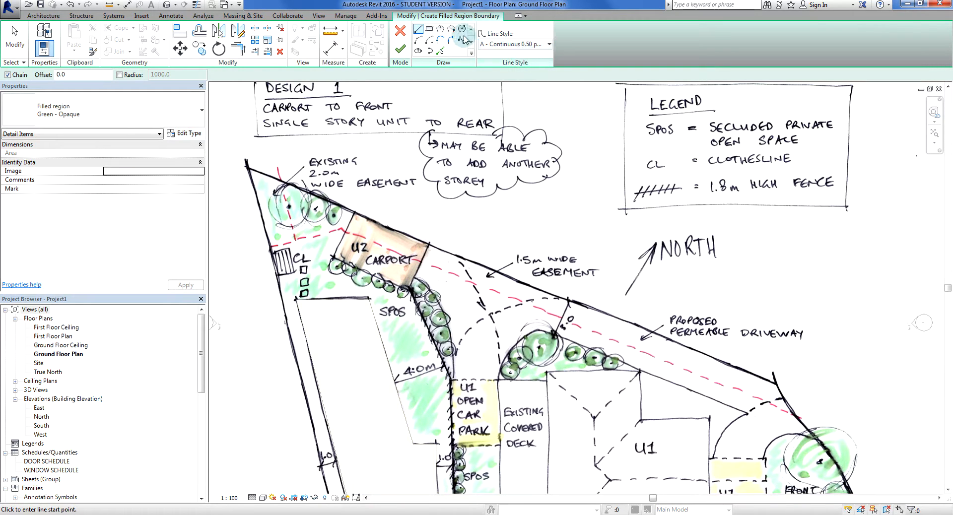
Draw a circular boundary of about 1600 mm radius around the largest tree near the 2.0 m easement and finish the region
{"action": "left_click", "coordinate": [463, 31]}
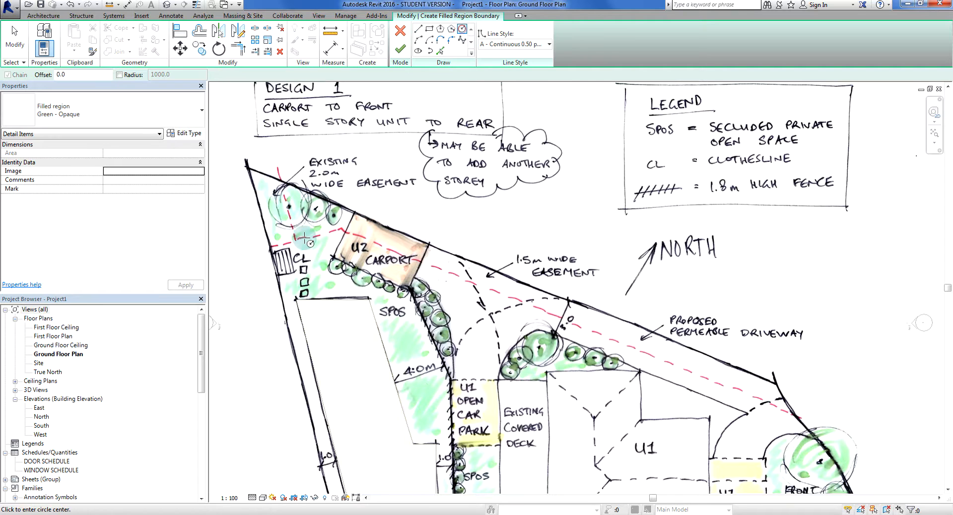
{"action": "scroll", "coordinate": [292, 211], "scroll_direction": "up", "scroll_amount": 5}
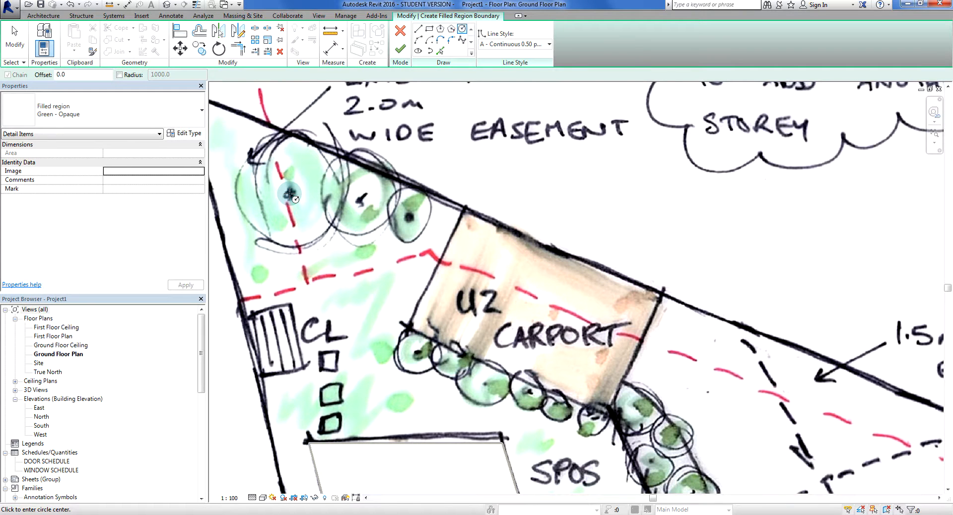
{"action": "left_click", "coordinate": [288, 193]}
{"action": "left_click", "coordinate": [329, 151]}
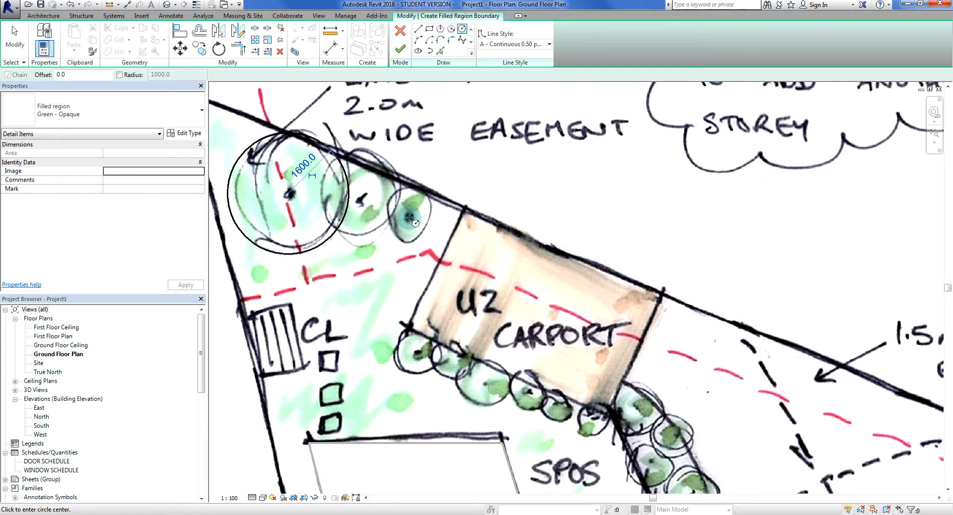
{"action": "left_click", "coordinate": [400, 49]}
{"action": "left_click", "coordinate": [490, 193]}
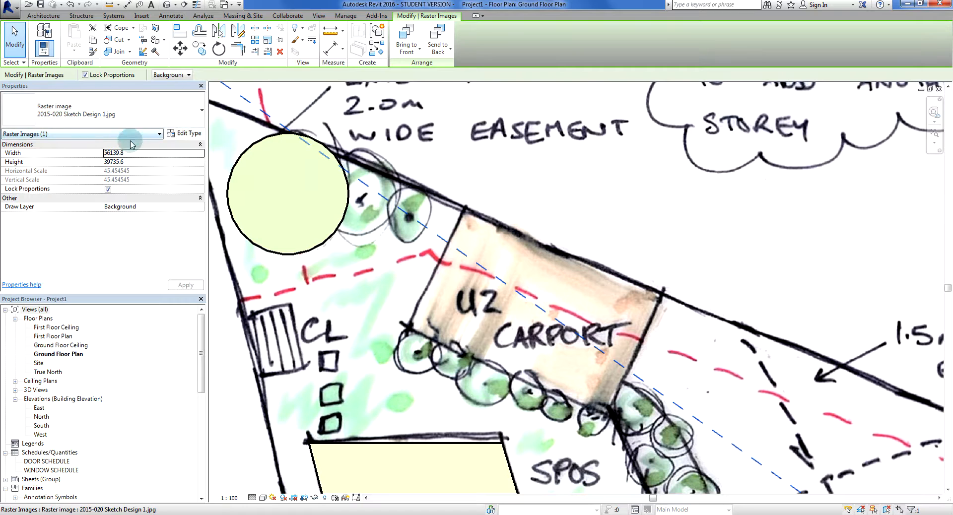
{"action": "key", "text": "Escape"}
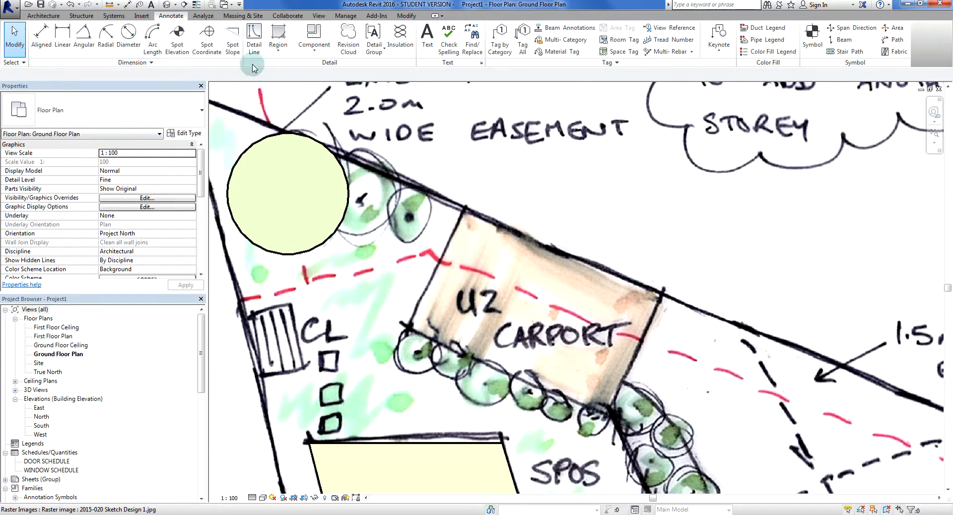
Create a second Green - Opaque circular region of about 1200 mm radius over the tree beside the largest one
{"action": "left_click", "coordinate": [269, 57]}
{"action": "left_click", "coordinate": [307, 72]}
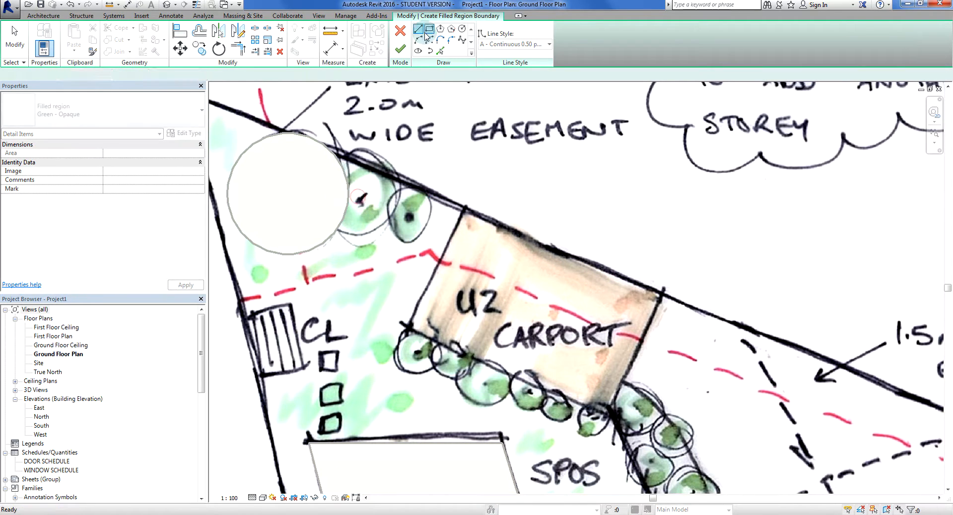
{"action": "left_click", "coordinate": [464, 28]}
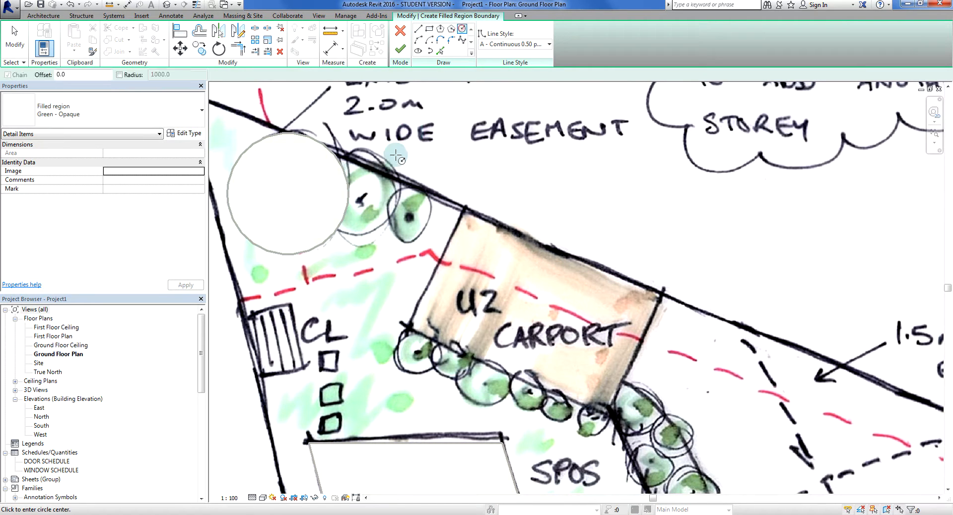
{"action": "left_click", "coordinate": [359, 195]}
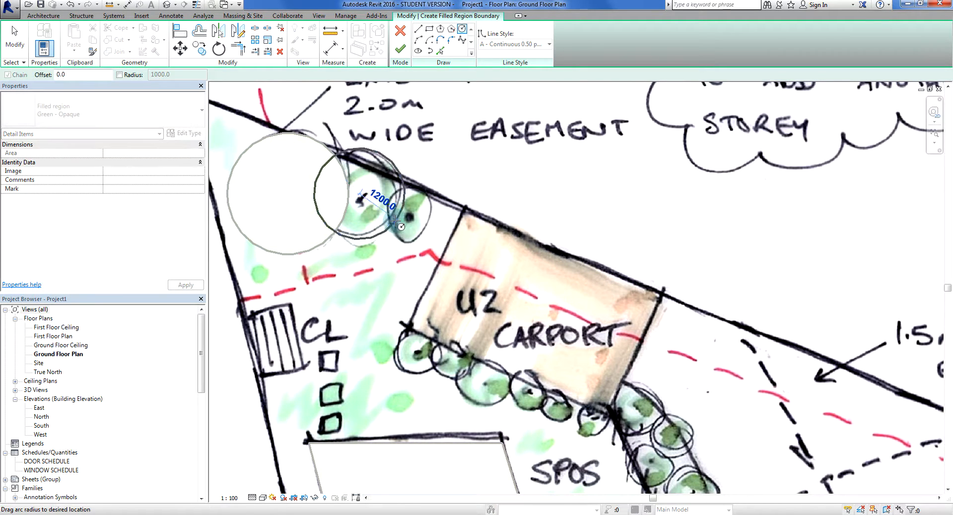
{"action": "left_click", "coordinate": [395, 220]}
{"action": "left_click", "coordinate": [400, 49]}
{"action": "left_click", "coordinate": [517, 195]}
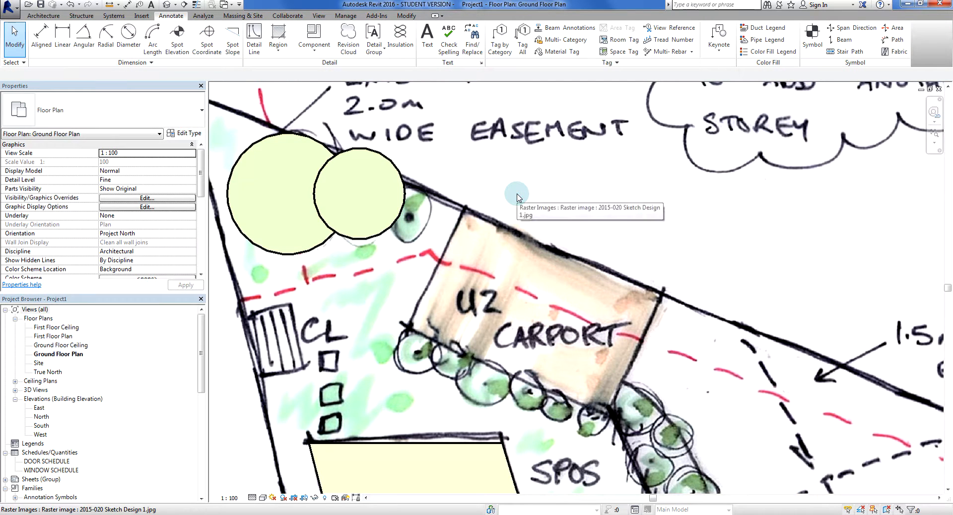
Change the large tree's filled region type to Green - Transparent and deselect it
{"action": "left_click", "coordinate": [293, 255]}
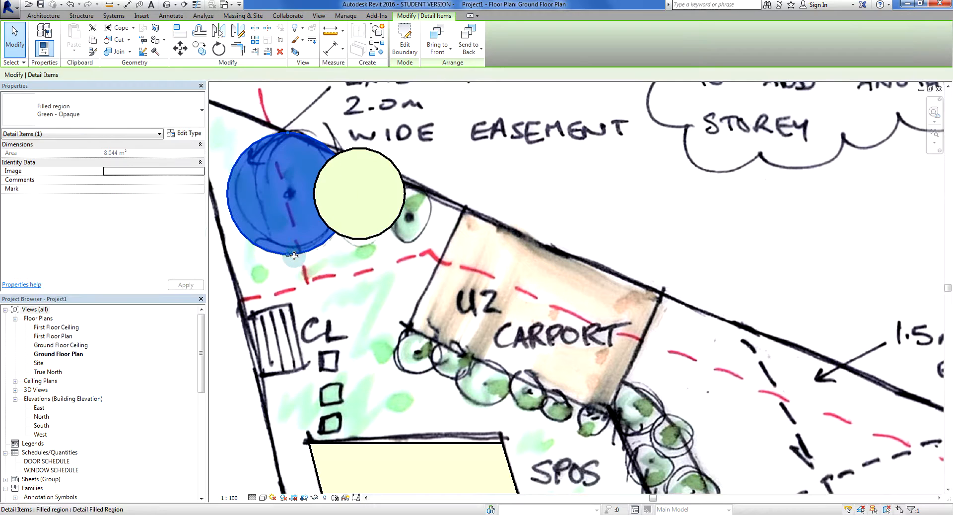
{"action": "left_click", "coordinate": [99, 125]}
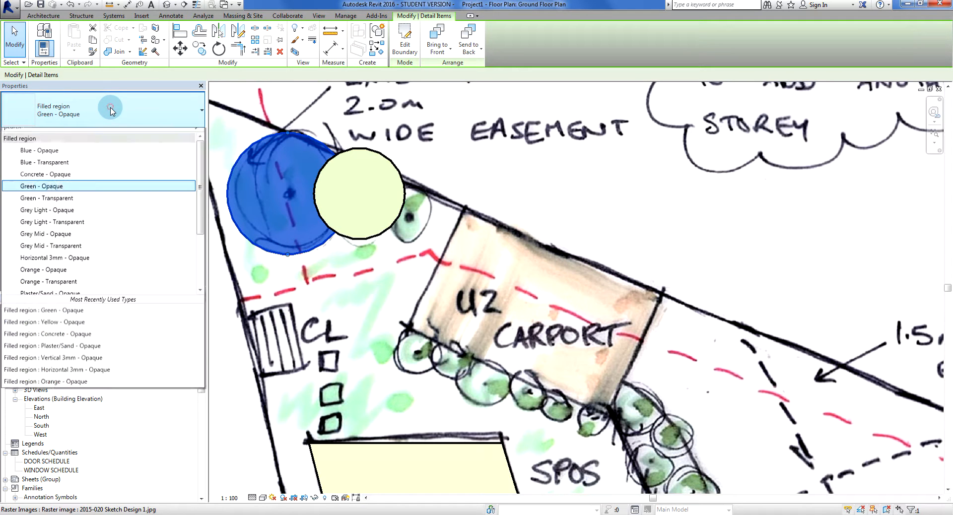
{"action": "left_click", "coordinate": [72, 206]}
{"action": "left_click", "coordinate": [601, 192]}
{"action": "key", "text": "Escape"}
Change the filled region over the tree beside the largest one to the Green - Transparent type and deselect it
{"action": "left_click", "coordinate": [374, 235]}
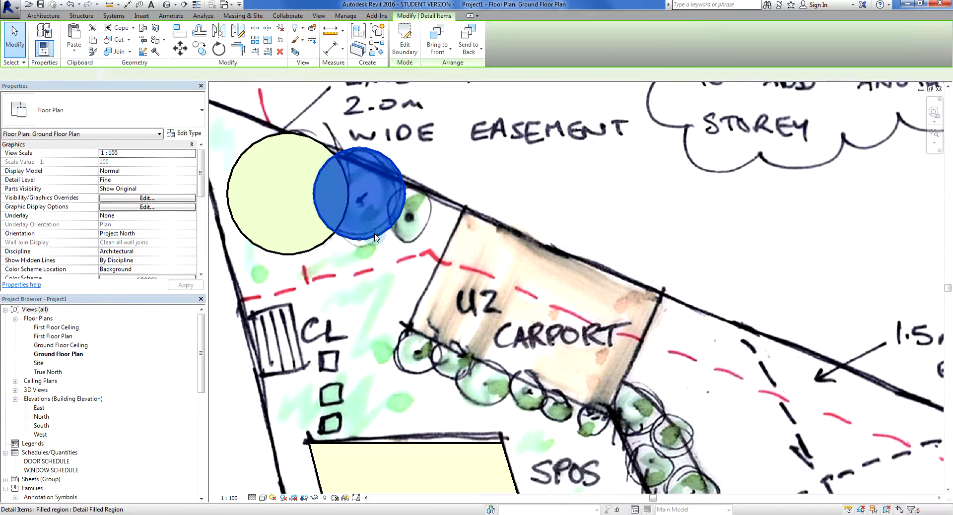
{"action": "left_click", "coordinate": [139, 106]}
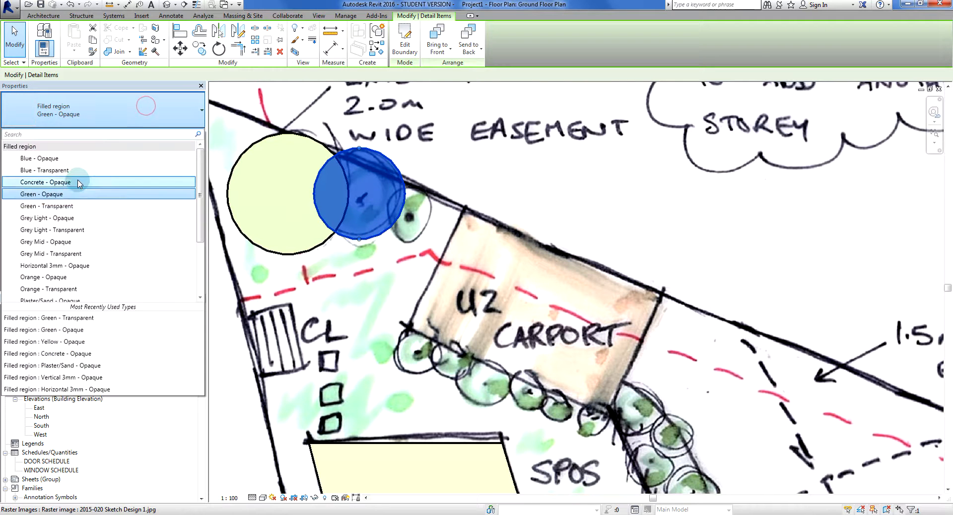
{"action": "left_click", "coordinate": [96, 206]}
{"action": "key", "text": "Escape"}
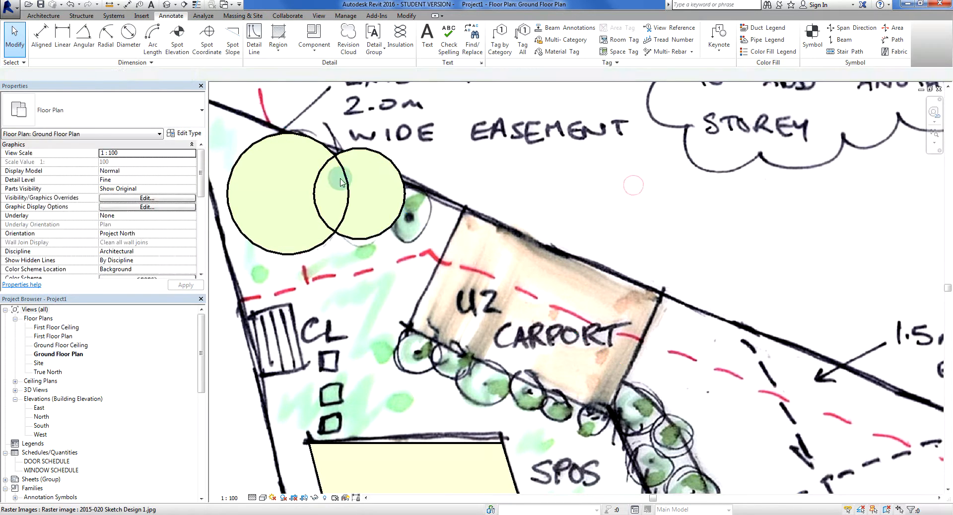
Start another filled region and set its type to Green - Transparent
{"action": "scroll", "coordinate": [343, 201], "scroll_direction": "down", "scroll_amount": 1}
{"action": "middle_click_drag", "start_coordinate": [395, 226], "coordinate": [403, 255]}
{"action": "middle_click_drag", "start_coordinate": [555, 237], "coordinate": [540, 273]}
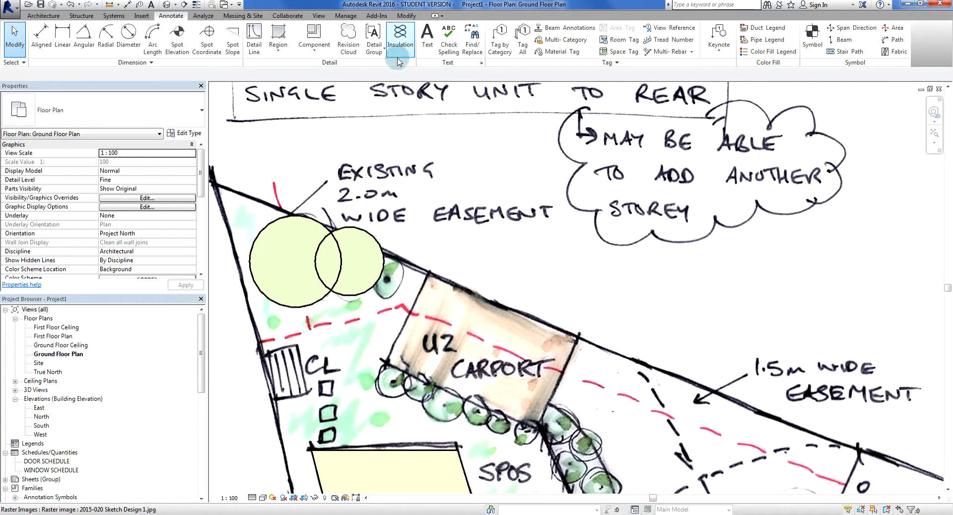
{"action": "left_click", "coordinate": [291, 55]}
{"action": "left_click", "coordinate": [304, 92]}
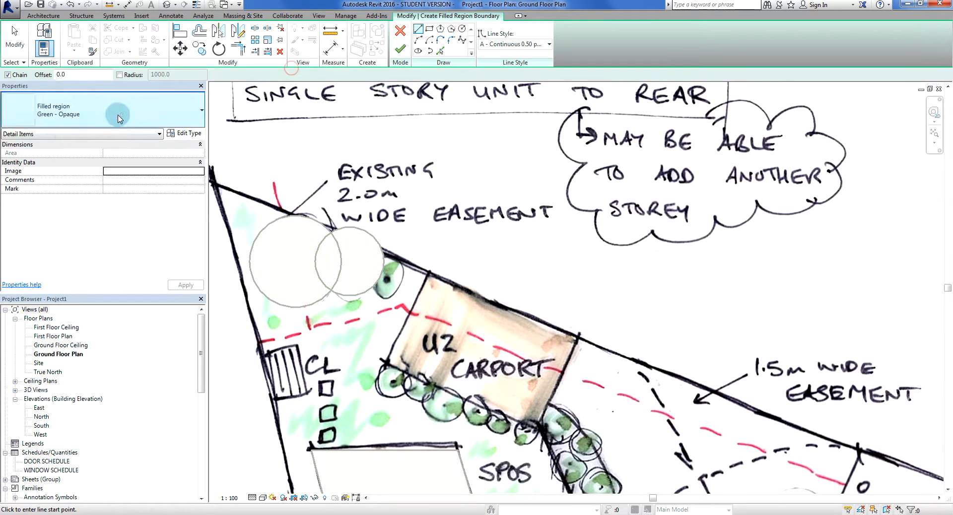
{"action": "left_click", "coordinate": [118, 112]}
{"action": "left_click", "coordinate": [83, 206]}
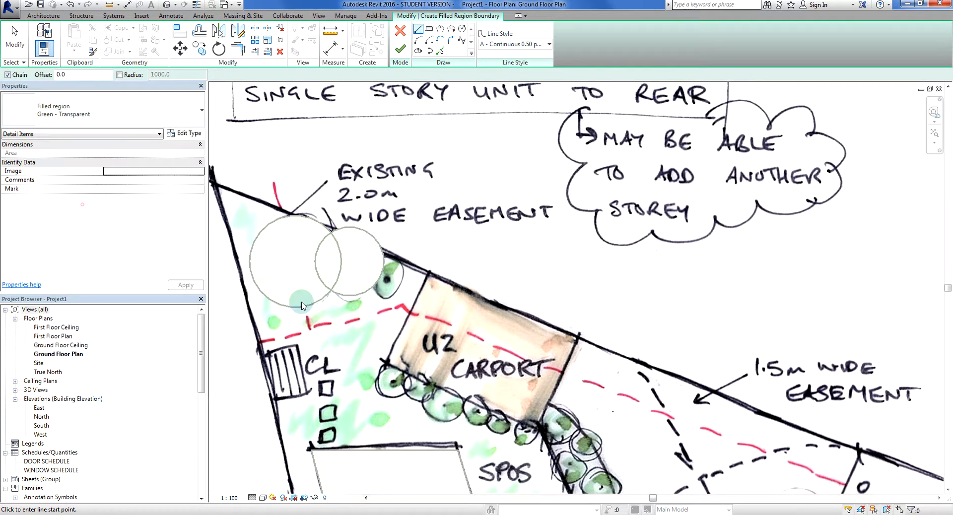
Draw a circular boundary around the small tree beside the U2 carport corner and finish the filled region
{"action": "scroll", "coordinate": [409, 284], "scroll_direction": "up", "scroll_amount": 3}
{"action": "left_click", "coordinate": [387, 265]}
{"action": "key", "text": "Escape"}
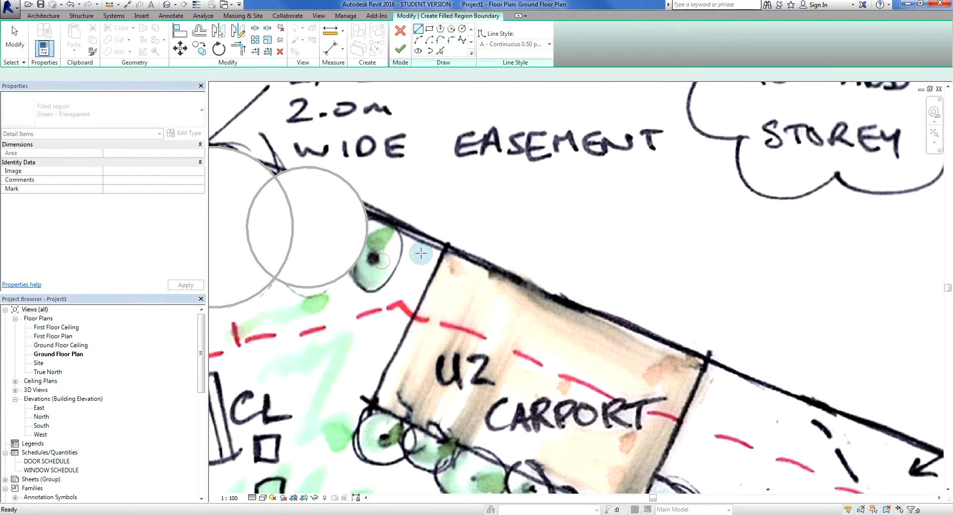
{"action": "left_click", "coordinate": [461, 28]}
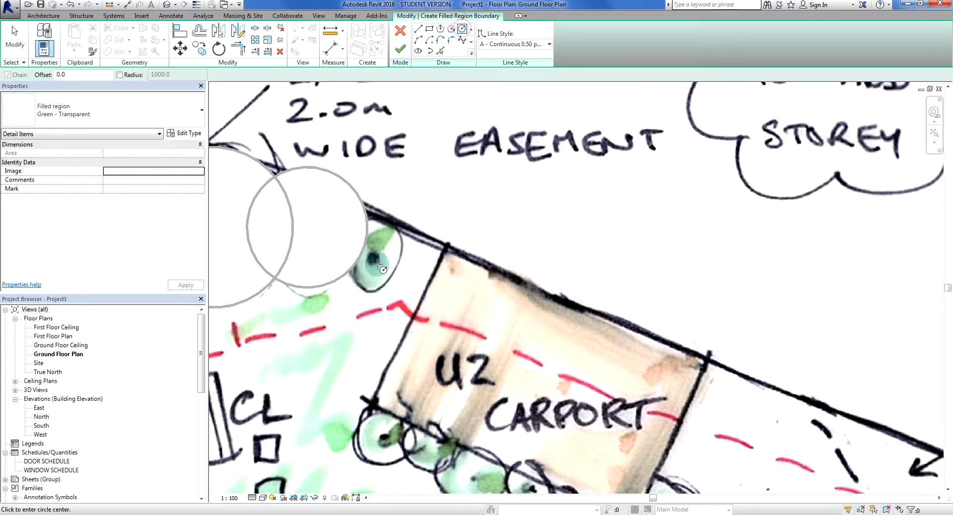
{"action": "left_click", "coordinate": [378, 263]}
{"action": "left_click", "coordinate": [411, 292]}
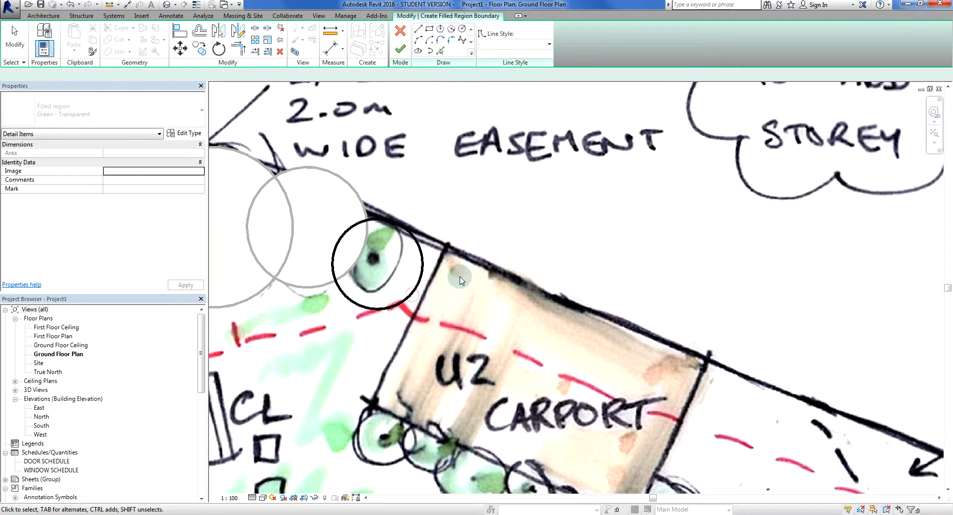
{"action": "key", "text": "Escape"}
{"action": "left_click", "coordinate": [400, 49]}
{"action": "scroll", "coordinate": [579, 251], "scroll_direction": "down", "scroll_amount": 4}
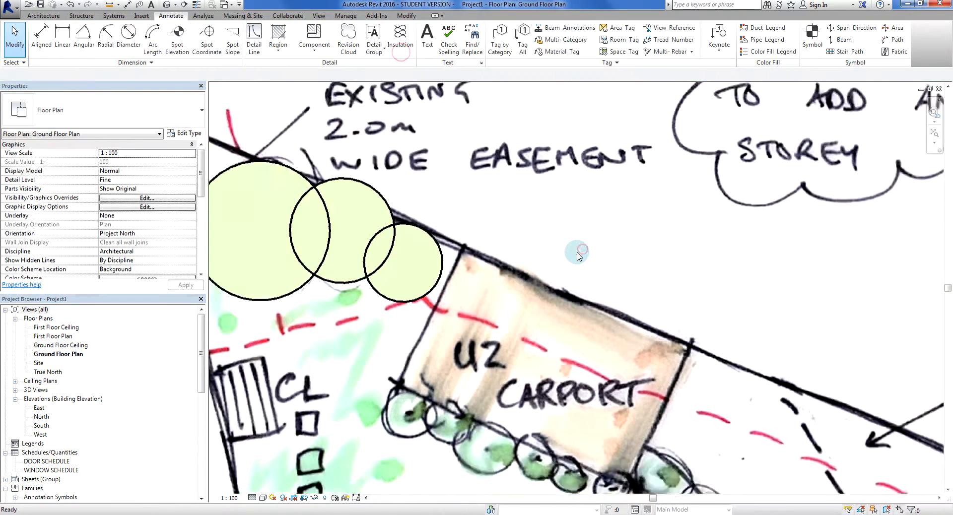
Delete the sketch raster image and inspect the traced unit and tree regions on their own
{"action": "scroll", "coordinate": [645, 255], "scroll_direction": "down", "scroll_amount": 4}
{"action": "scroll", "coordinate": [467, 258], "scroll_direction": "up", "scroll_amount": 4}
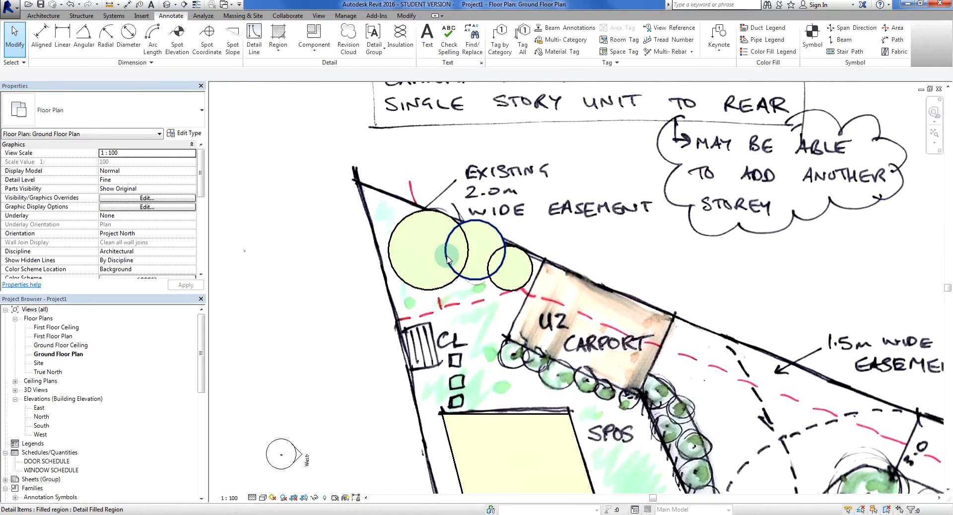
{"action": "middle_click_drag", "start_coordinate": [425, 392], "coordinate": [369, 305]}
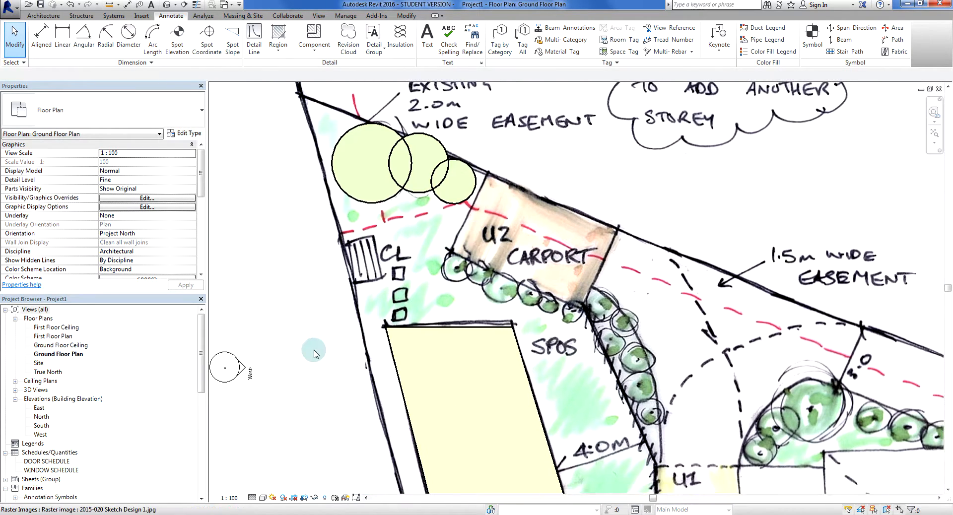
{"action": "scroll", "coordinate": [315, 352], "scroll_direction": "down", "scroll_amount": 2}
{"action": "middle_click_drag", "start_coordinate": [321, 356], "coordinate": [322, 242]}
{"action": "scroll", "coordinate": [320, 275], "scroll_direction": "down", "scroll_amount": 2}
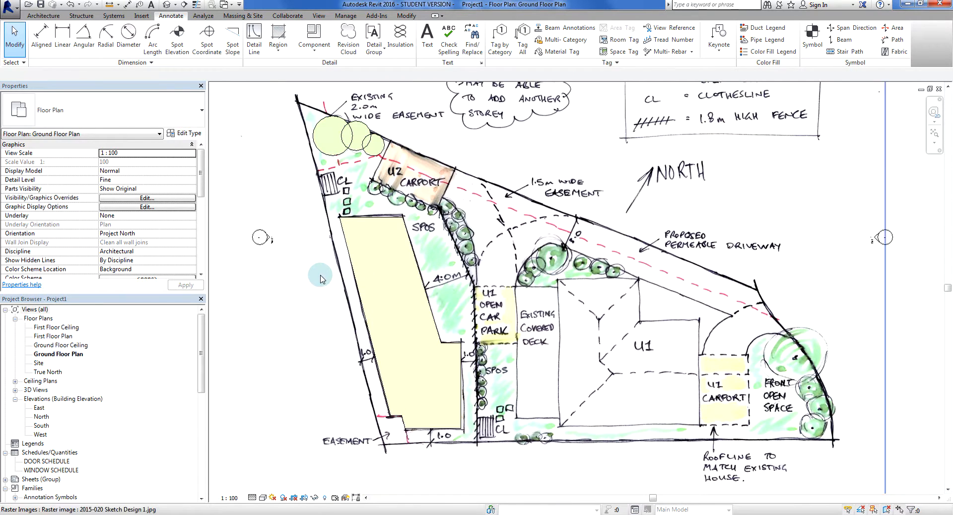
{"action": "left_click", "coordinate": [648, 244]}
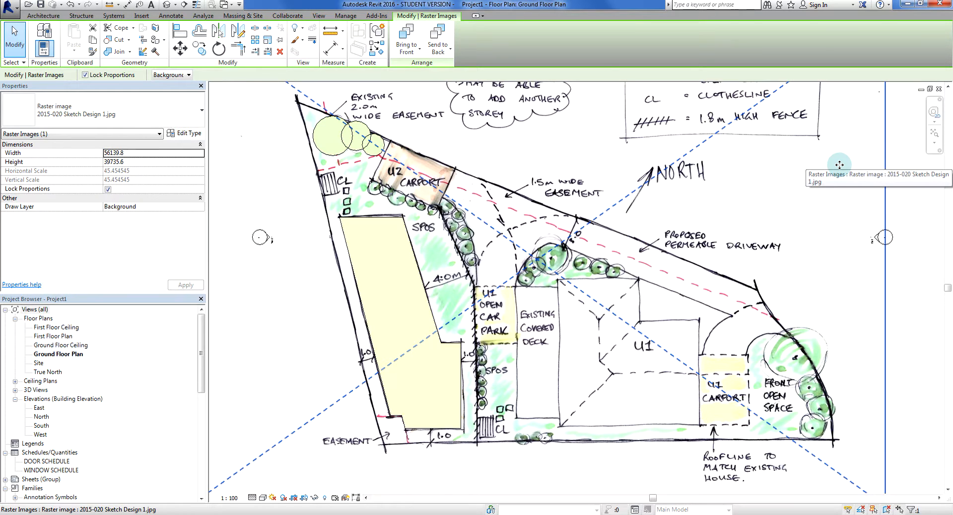
{"action": "key", "text": "Delete"}
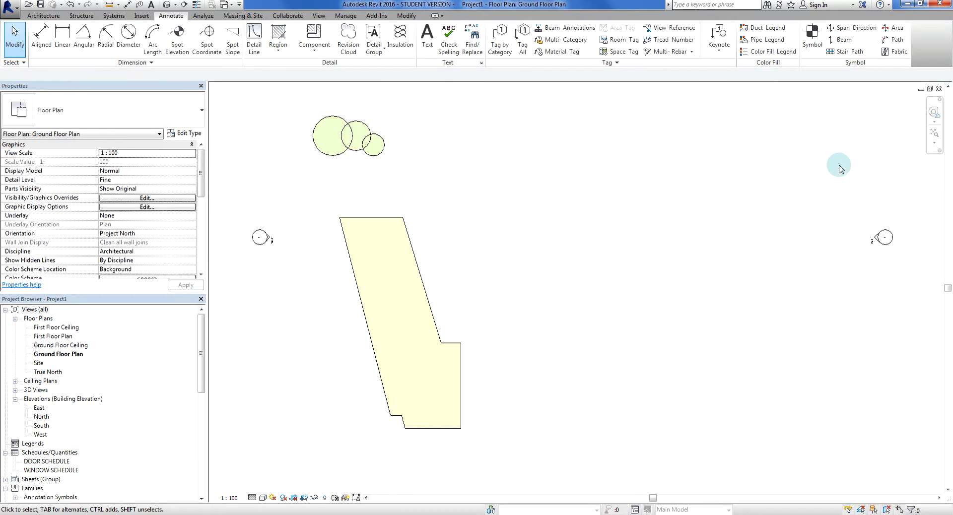
{"action": "scroll", "coordinate": [364, 265], "scroll_direction": "up", "scroll_amount": 3}
{"action": "scroll", "coordinate": [364, 266], "scroll_direction": "down", "scroll_amount": 2}
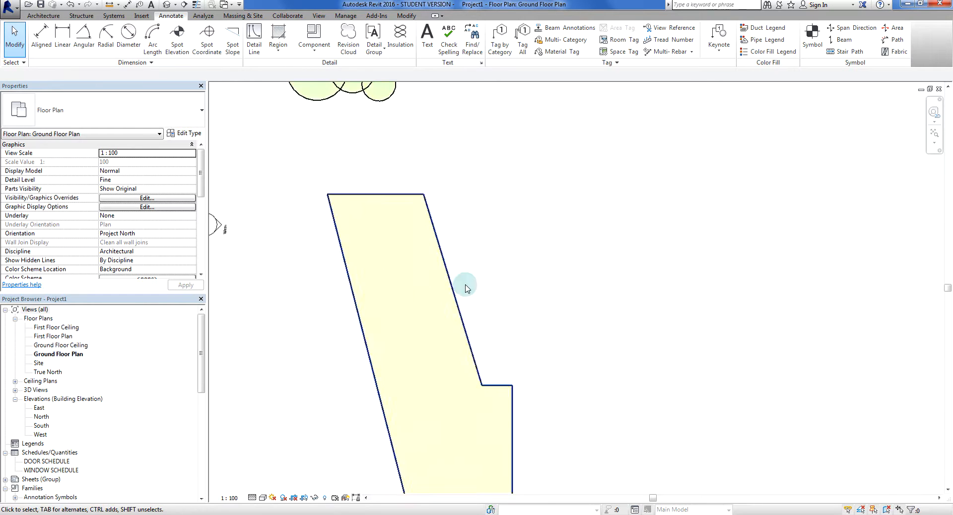
{"action": "middle_click_drag", "start_coordinate": [464, 281], "coordinate": [583, 304]}
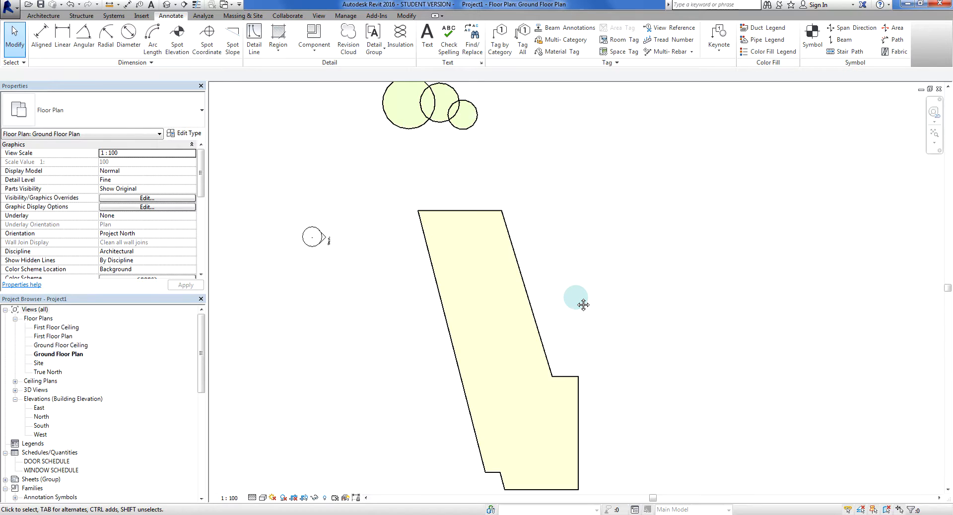
Undo the deletion of the sketch image and view the whole site plan
{"action": "key", "text": "ctrl+z"}
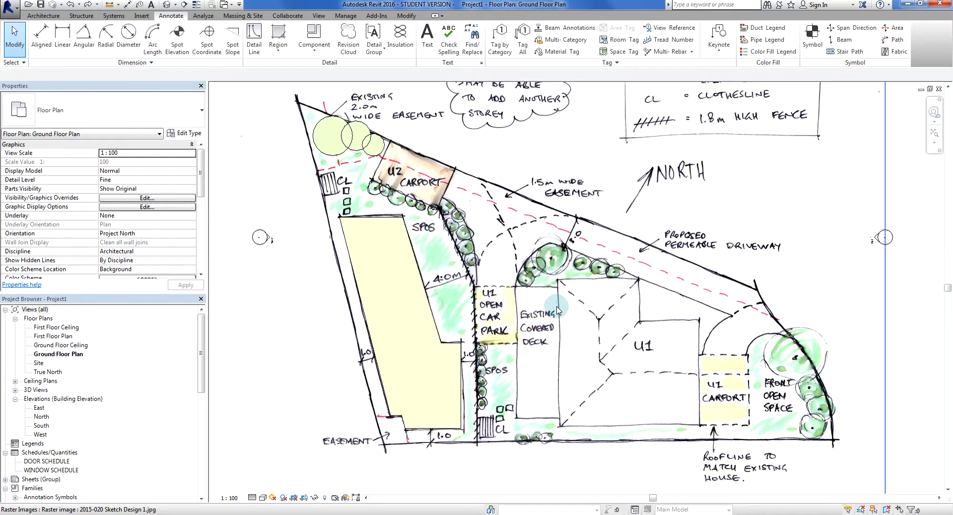
{"action": "scroll", "coordinate": [564, 311], "scroll_direction": "down", "scroll_amount": 2}
{"action": "middle_click_drag", "start_coordinate": [819, 325], "coordinate": [780, 361]}
{"action": "scroll", "coordinate": [804, 348], "scroll_direction": "down", "scroll_amount": 1}
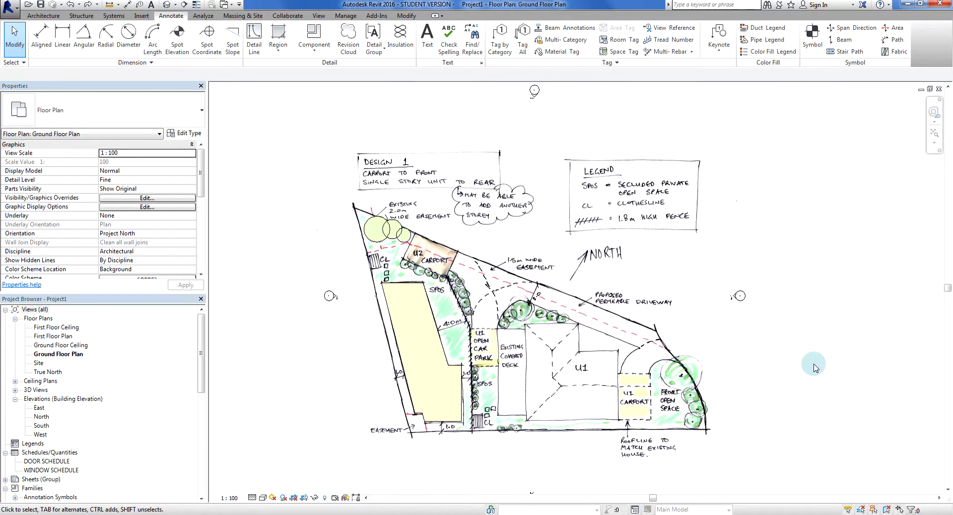